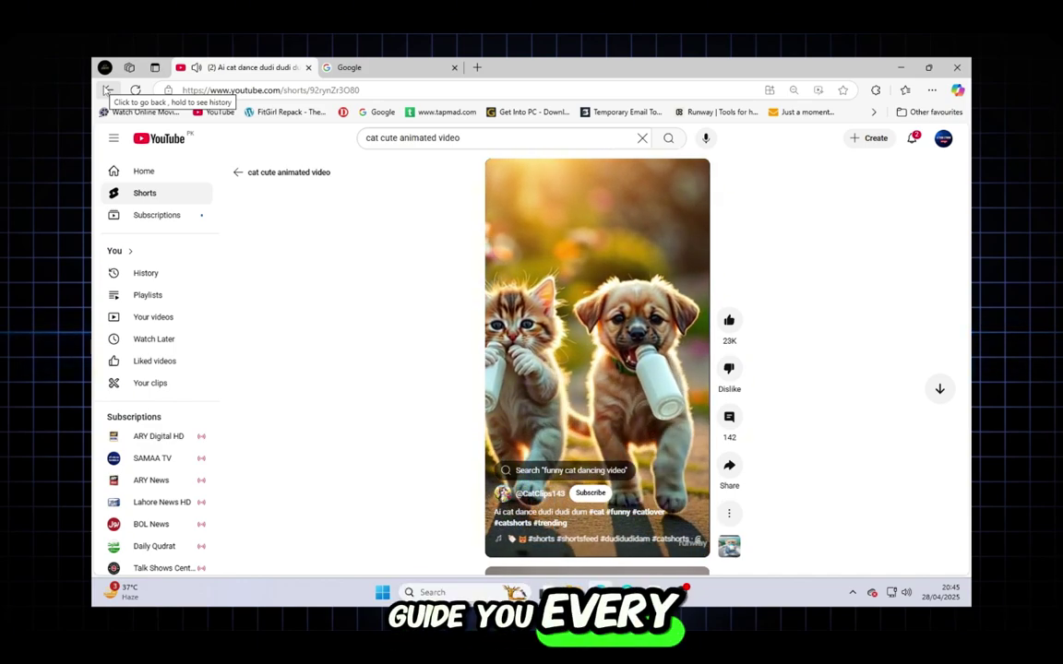
- Open a cat channel's Shorts collection, browse it and play a cat Short
{"action": "left_click", "coordinate": [540, 493]}
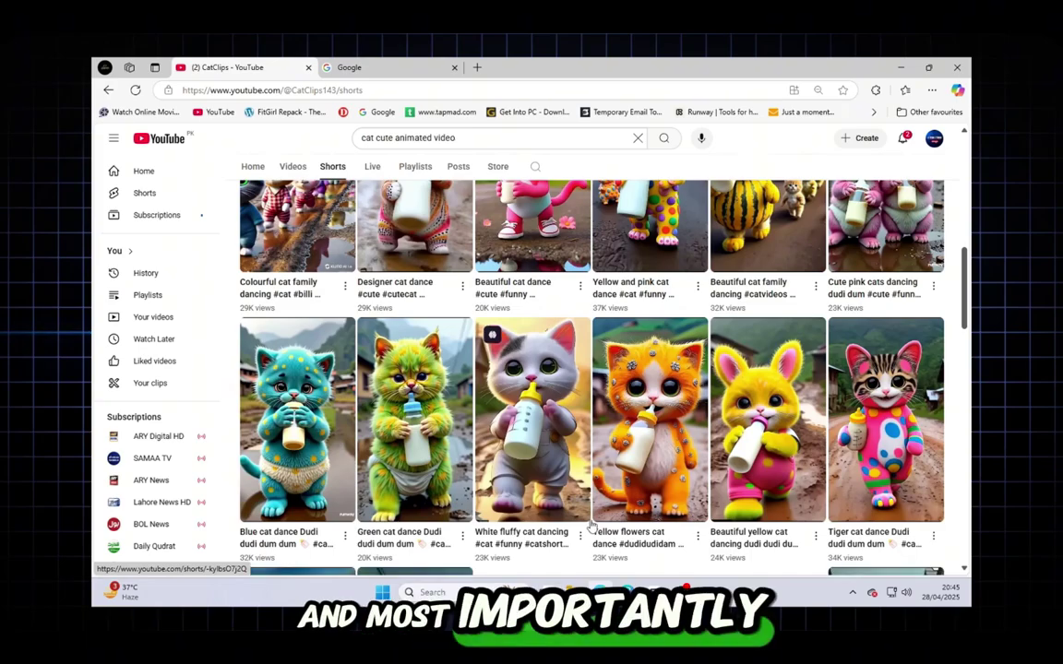
{"action": "scroll", "coordinate": [594, 526], "scroll_direction": "down", "scroll_amount": 3}
{"action": "scroll", "coordinate": [591, 526], "scroll_direction": "down", "scroll_amount": 5}
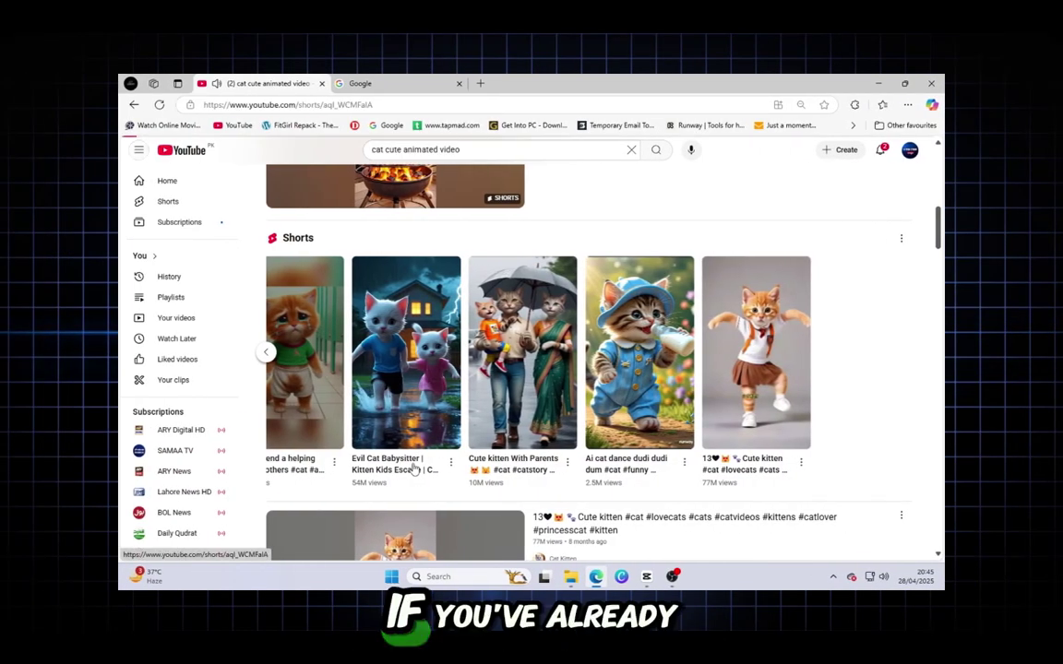
{"action": "left_click", "coordinate": [415, 466]}
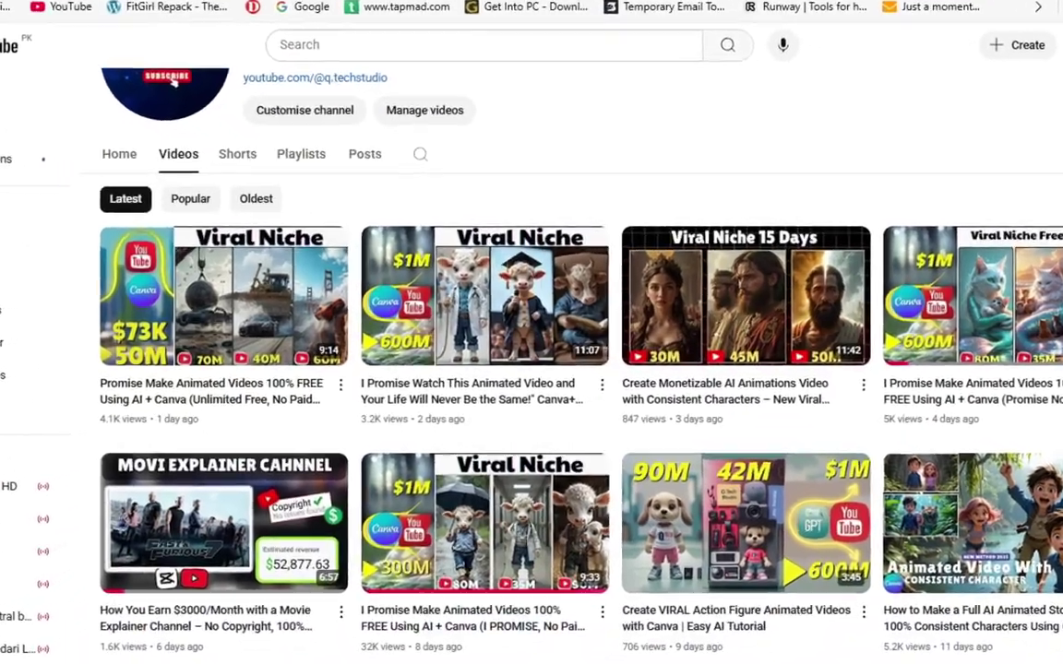
{"action": "scroll", "coordinate": [1015, 346], "scroll_direction": "down", "scroll_amount": 1}
{"action": "scroll", "coordinate": [1015, 346], "scroll_direction": "down", "scroll_amount": 2}
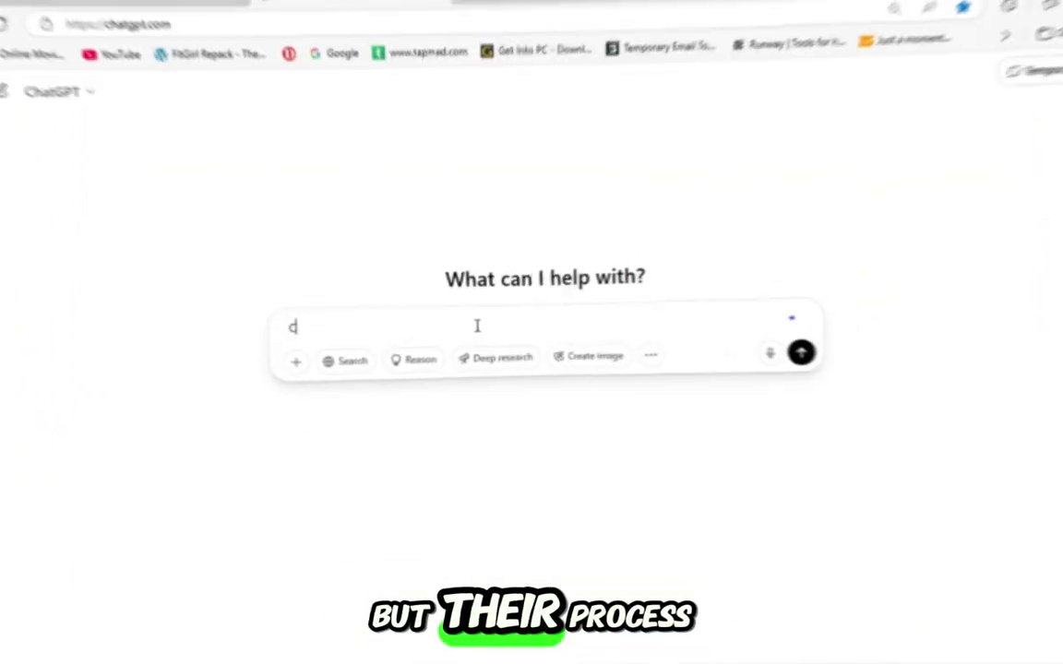
- Ask ChatGPT for a 'Cat shorts video script'
{"action": "type", "text": "at shorts video scr"}
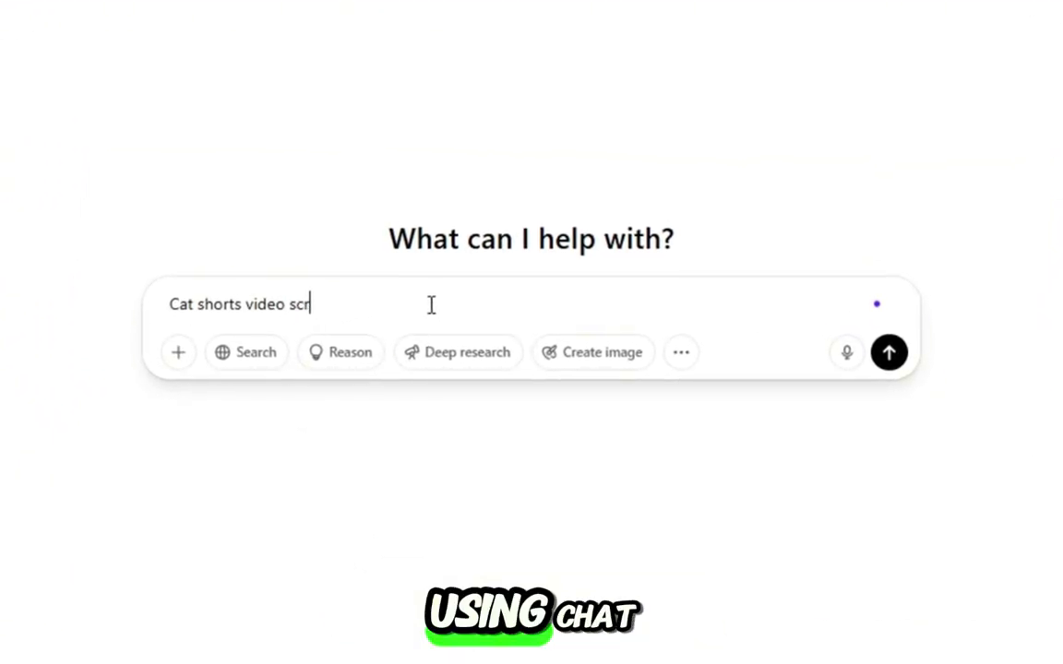
{"action": "type", "text": "ipt"}
{"action": "key", "text": "Return"}
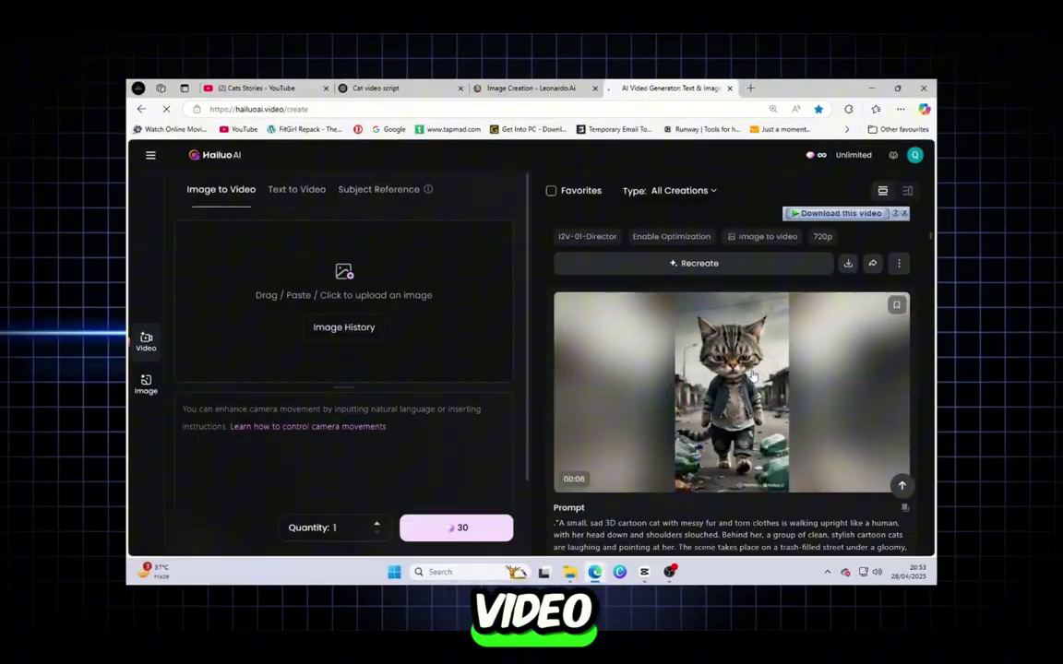
{"action": "scroll", "coordinate": [729, 351], "scroll_direction": "up", "scroll_amount": 3}
{"action": "scroll", "coordinate": [729, 351], "scroll_direction": "up", "scroll_amount": 3}
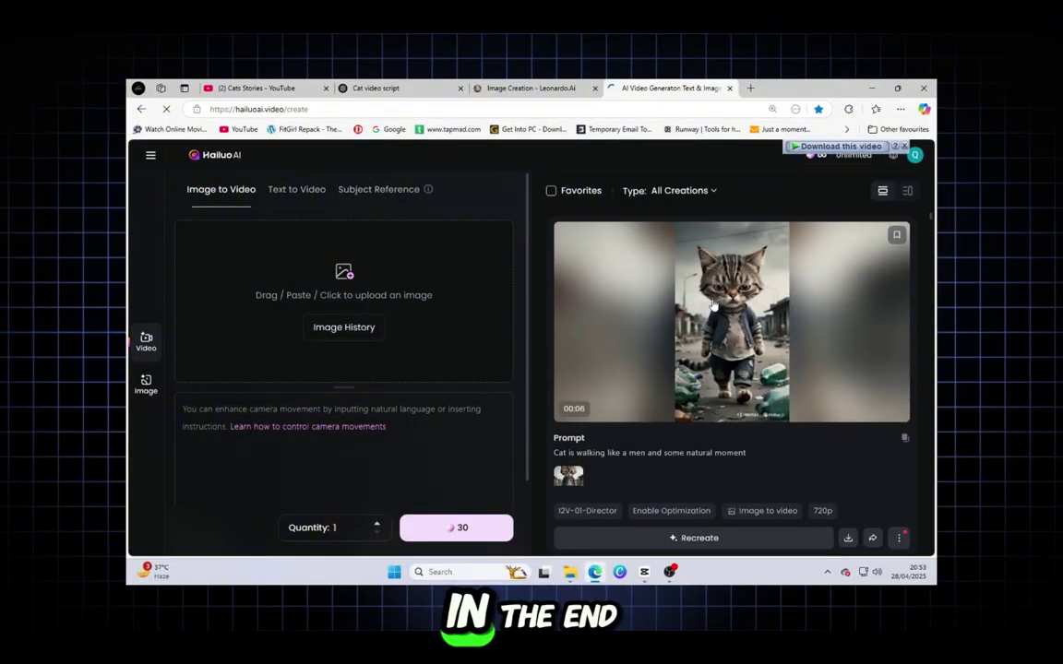
{"action": "left_click", "coordinate": [772, 318]}
{"action": "left_click", "coordinate": [159, 172]}
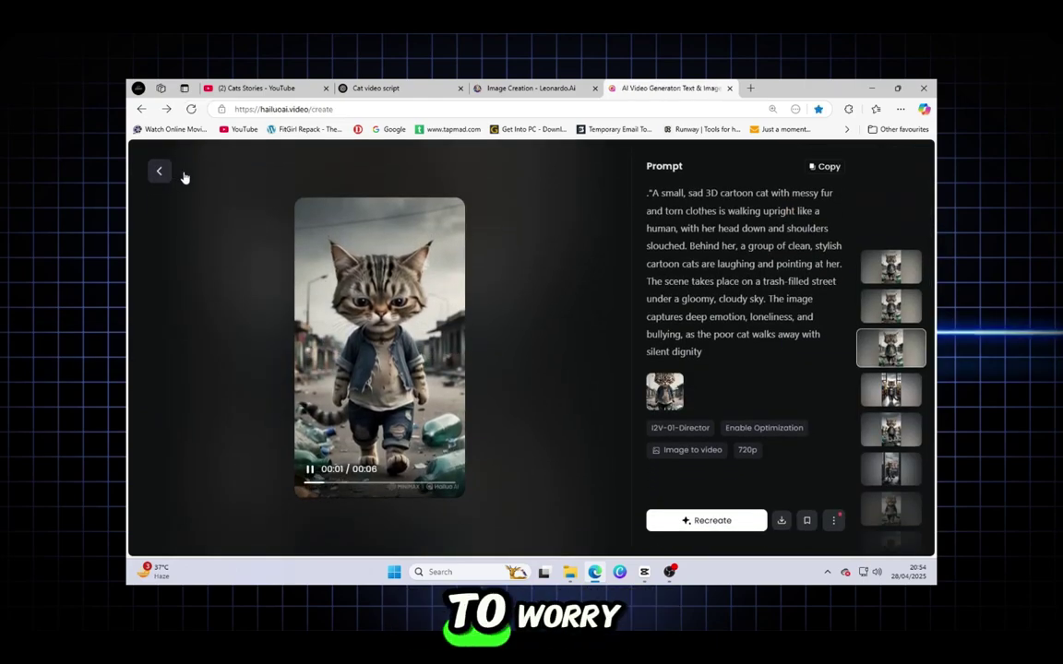
{"action": "left_click", "coordinate": [160, 173]}
{"action": "scroll", "coordinate": [754, 349], "scroll_direction": "down", "scroll_amount": 2}
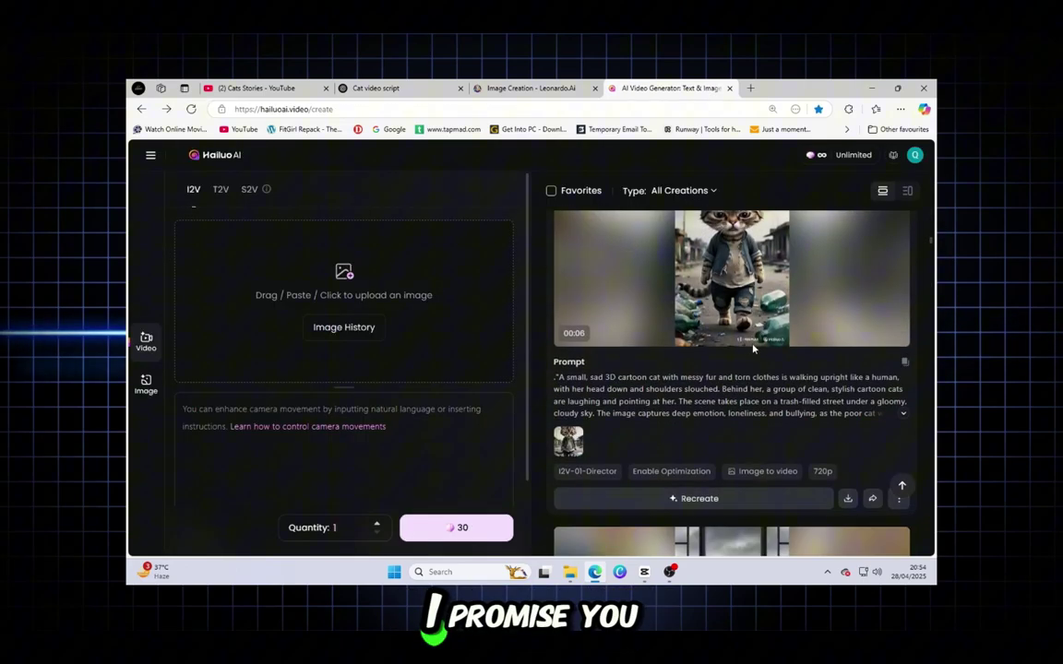
{"action": "scroll", "coordinate": [753, 348], "scroll_direction": "down", "scroll_amount": 1}
{"action": "scroll", "coordinate": [753, 469], "scroll_direction": "down", "scroll_amount": 2}
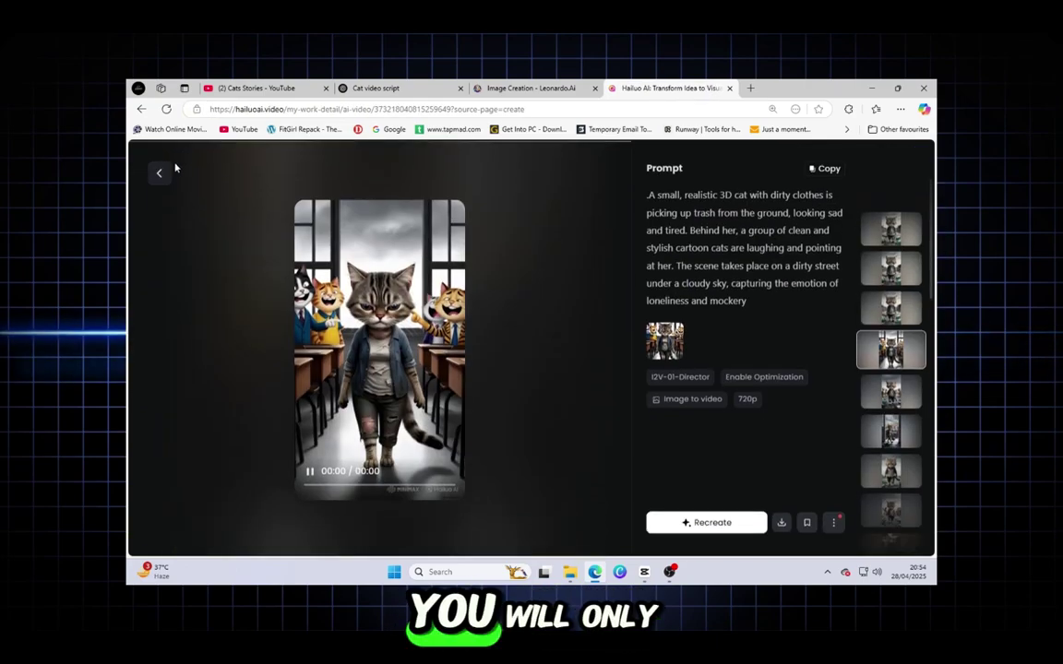
{"action": "scroll", "coordinate": [636, 369], "scroll_direction": "down", "scroll_amount": 3}
{"action": "mouse_move", "coordinate": [731, 421]}
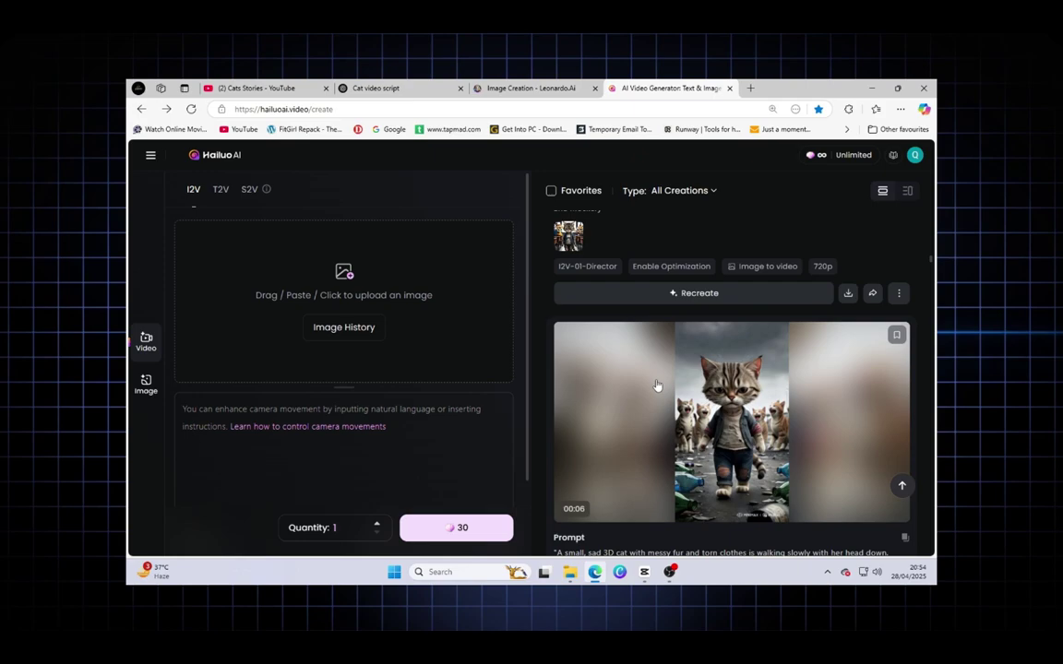
{"action": "scroll", "coordinate": [658, 386], "scroll_direction": "down", "scroll_amount": 1}
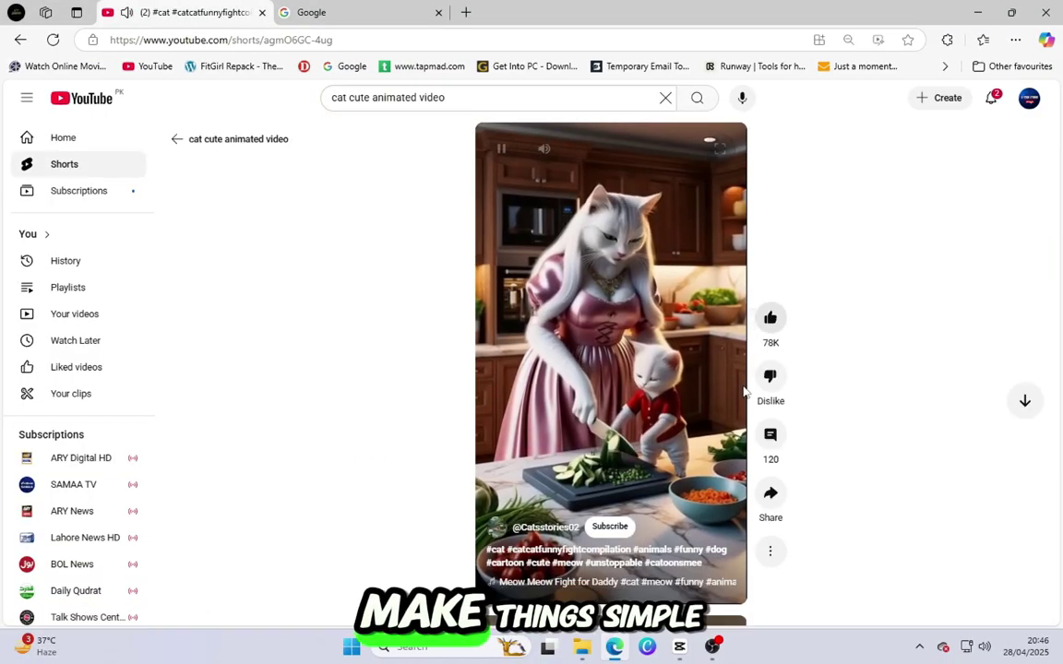
- Open the Cats Stories channel's Shorts and scroll through its cat family animations
{"action": "left_click", "coordinate": [598, 526]}
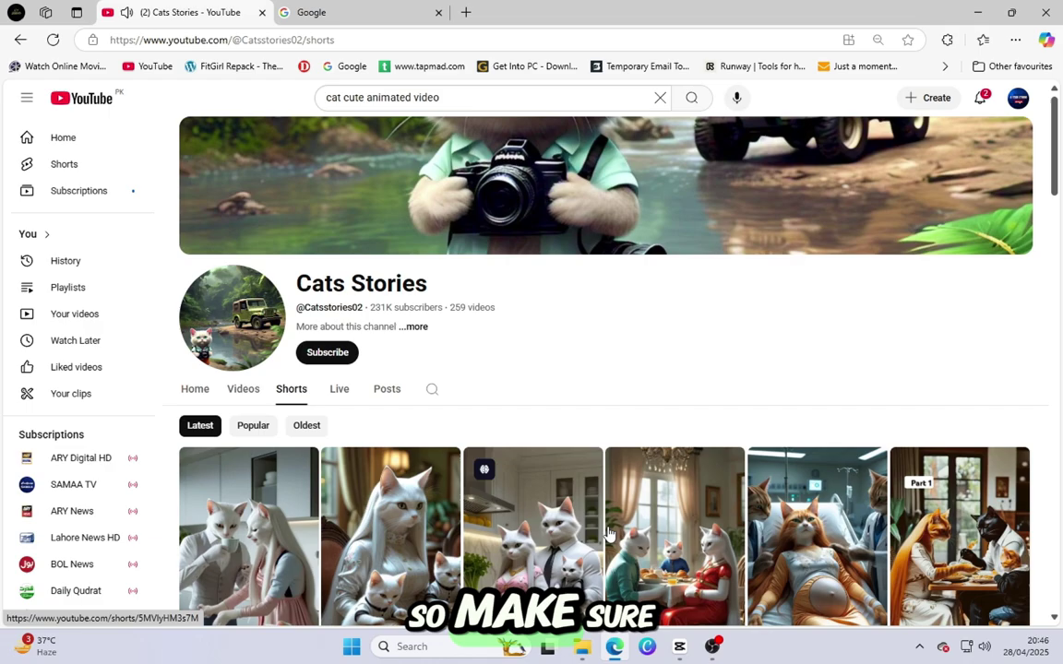
{"action": "scroll", "coordinate": [600, 524], "scroll_direction": "down", "scroll_amount": 3}
{"action": "scroll", "coordinate": [605, 529], "scroll_direction": "down", "scroll_amount": 2}
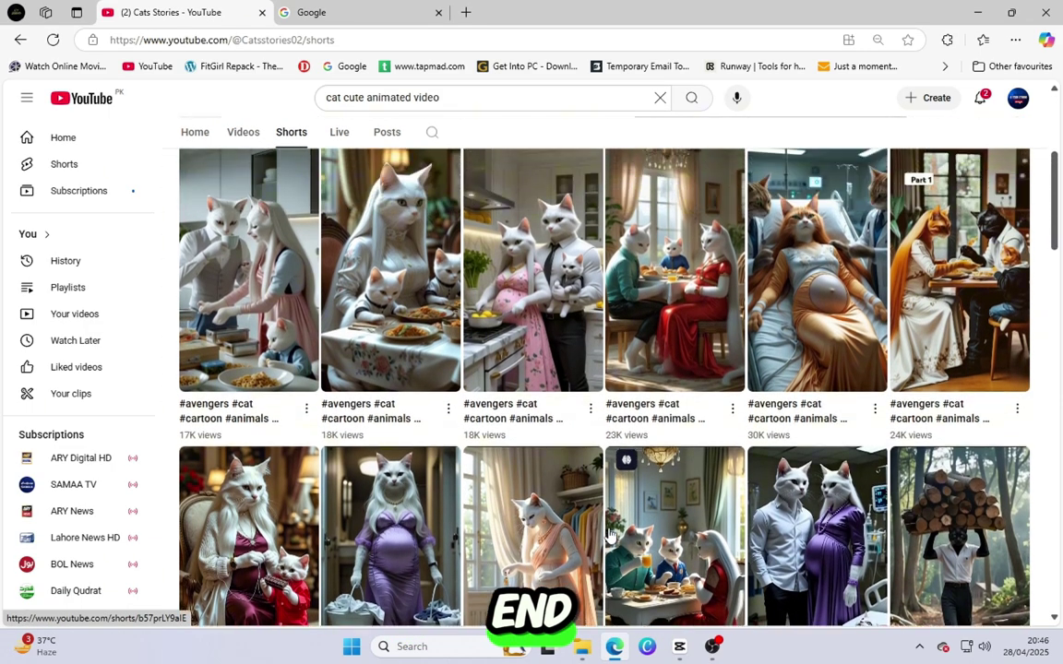
{"action": "scroll", "coordinate": [610, 534], "scroll_direction": "down", "scroll_amount": 1}
{"action": "scroll", "coordinate": [609, 533], "scroll_direction": "down", "scroll_amount": 2}
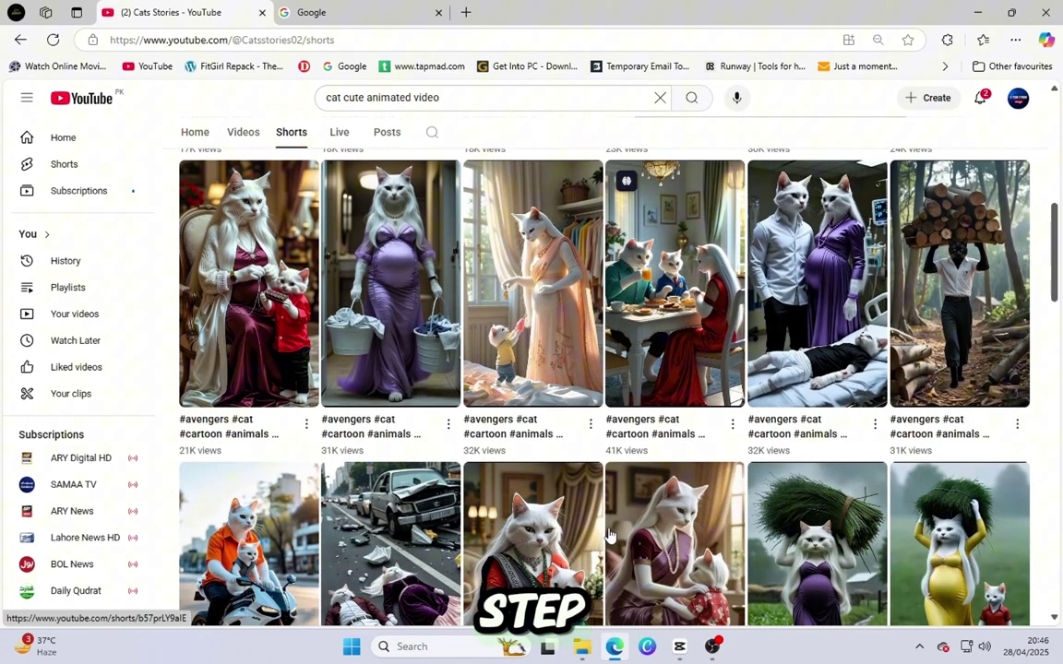
{"action": "scroll", "coordinate": [609, 533], "scroll_direction": "down", "scroll_amount": 2}
{"action": "scroll", "coordinate": [609, 533], "scroll_direction": "down", "scroll_amount": 2}
{"action": "scroll", "coordinate": [609, 534], "scroll_direction": "down", "scroll_amount": 2}
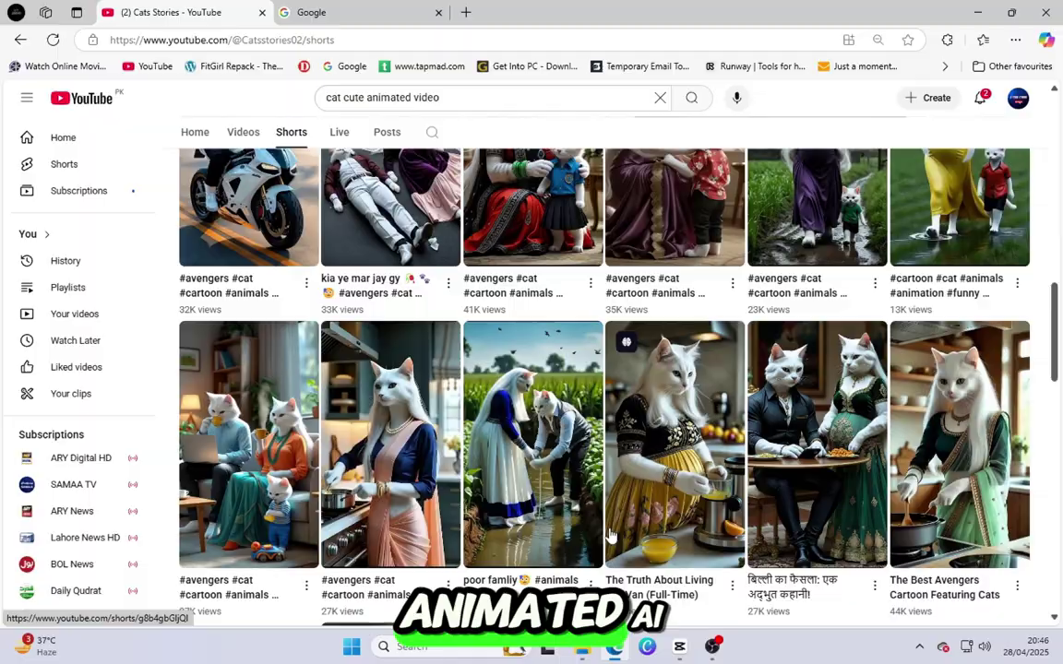
{"action": "scroll", "coordinate": [609, 534], "scroll_direction": "down", "scroll_amount": 2}
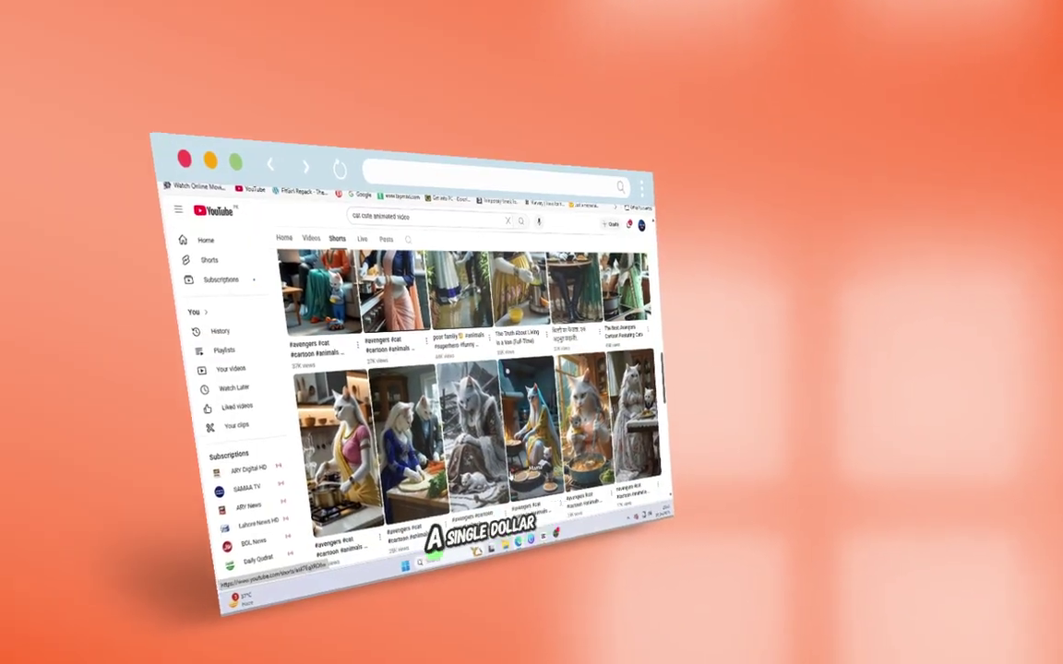
{"action": "scroll", "coordinate": [470, 406], "scroll_direction": "down", "scroll_amount": 3}
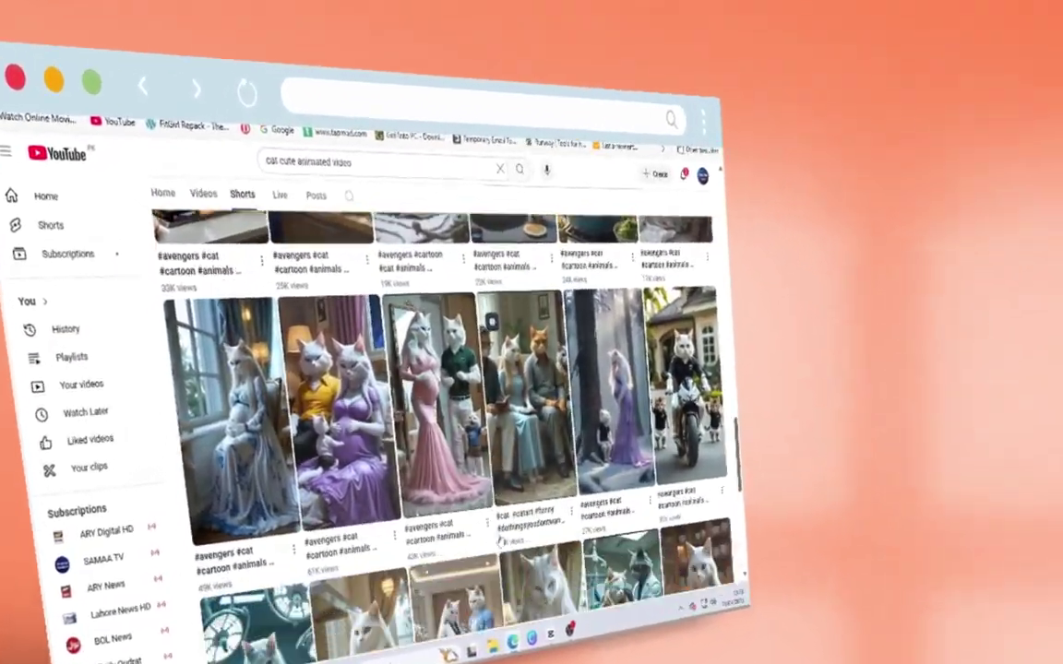
{"action": "scroll", "coordinate": [498, 535], "scroll_direction": "down", "scroll_amount": 2}
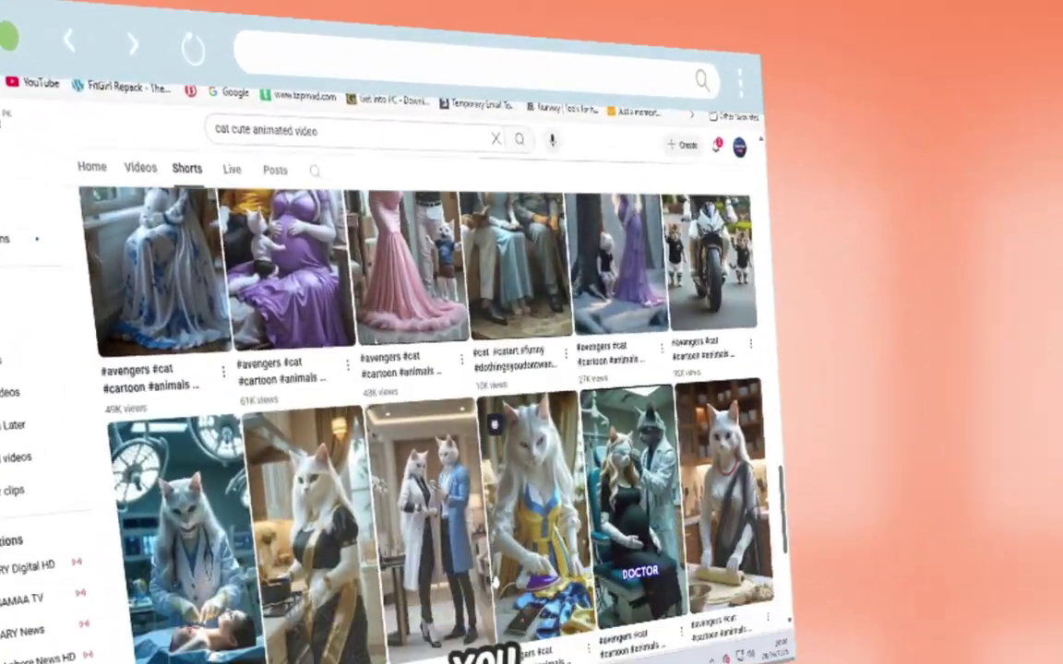
{"action": "scroll", "coordinate": [485, 425], "scroll_direction": "down", "scroll_amount": 2}
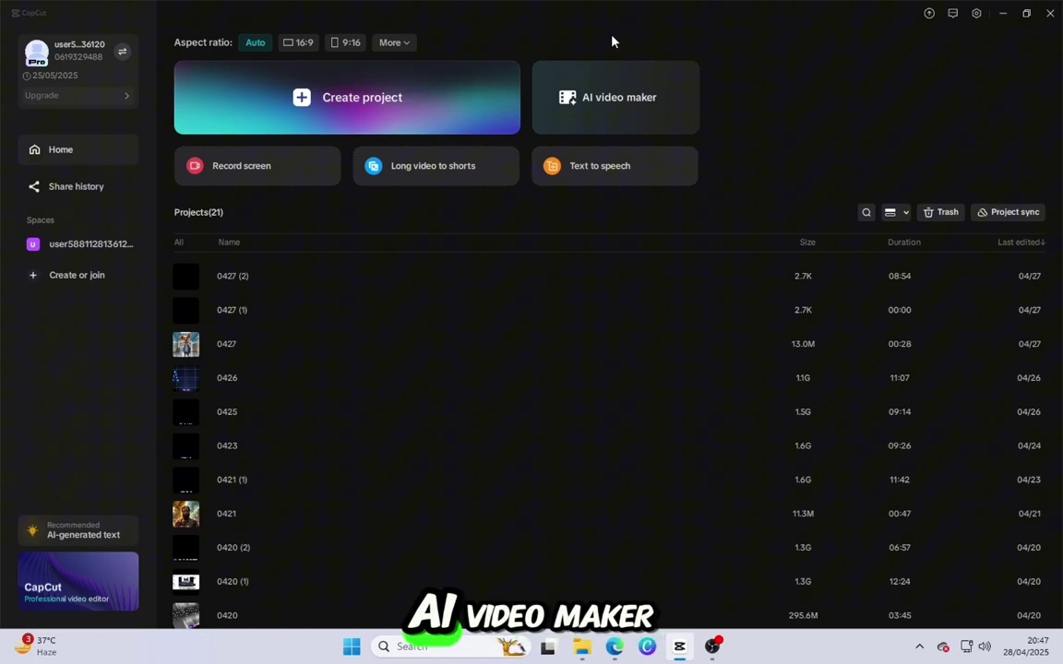
- Launch the 'AI video maker' tile from CapCut's home screen
{"action": "left_click", "coordinate": [618, 109]}
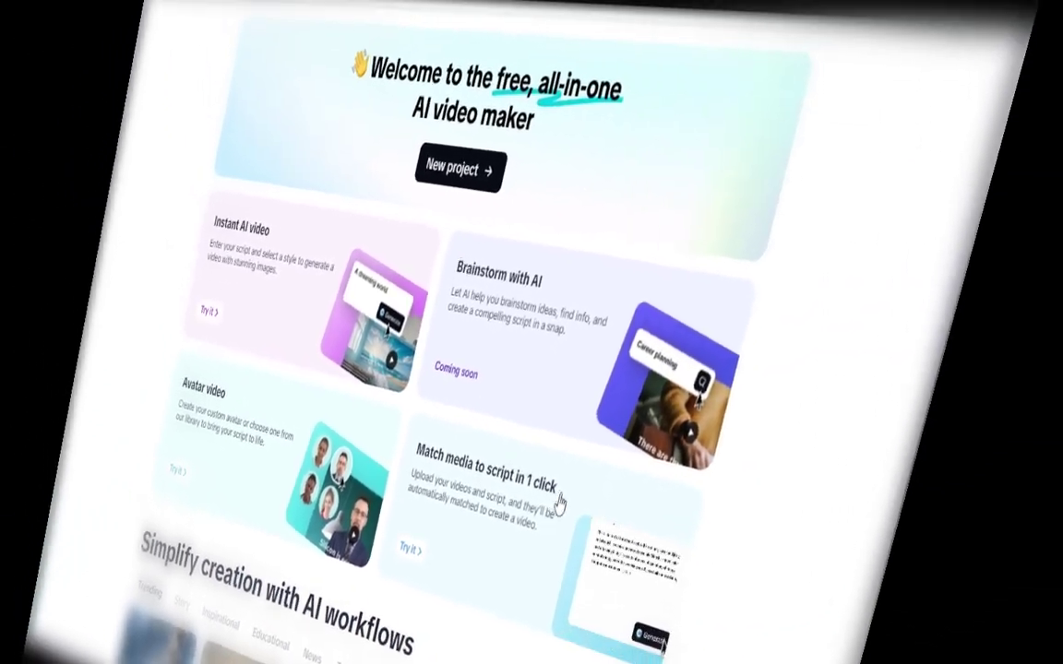
- Scroll through the AI video maker welcome page's tools and templates
{"action": "scroll", "coordinate": [554, 517], "scroll_direction": "down", "scroll_amount": 3}
{"action": "scroll", "coordinate": [536, 563], "scroll_direction": "down", "scroll_amount": 3}
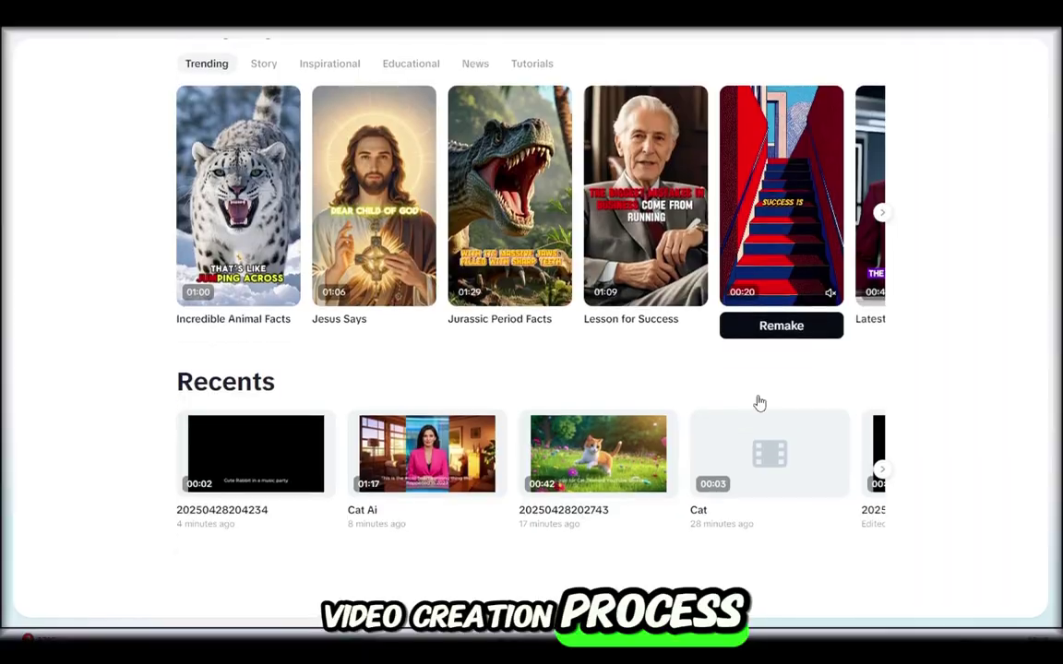
{"action": "scroll", "coordinate": [760, 404], "scroll_direction": "up", "scroll_amount": 5}
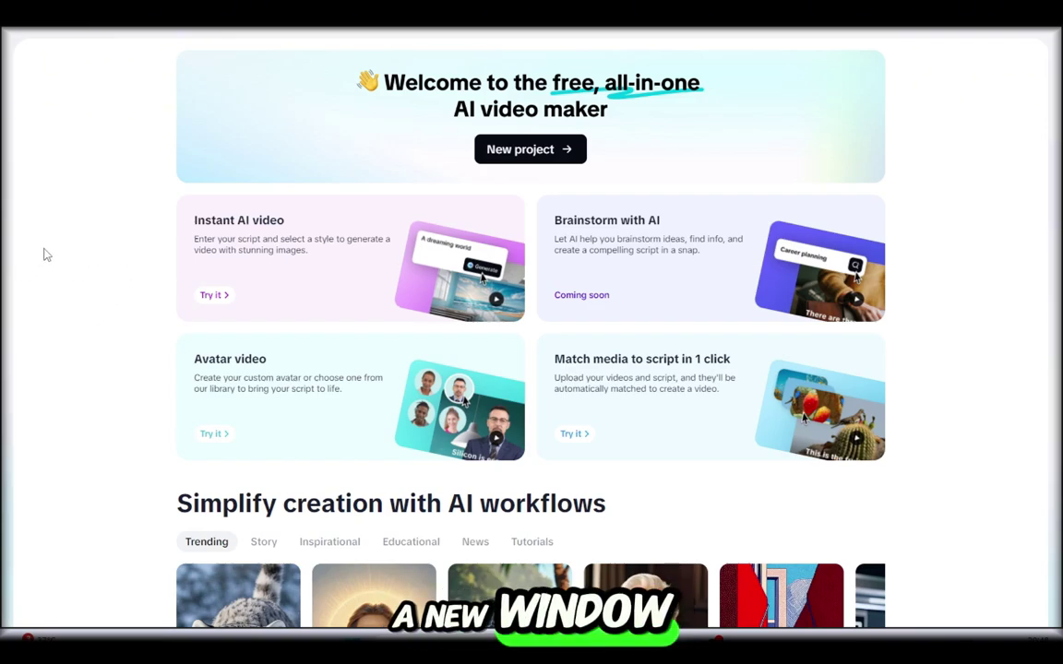
- Start a new AI script with topic 'Cat shorts' and cat-buys-a-car key points
{"action": "left_click", "coordinate": [521, 162]}
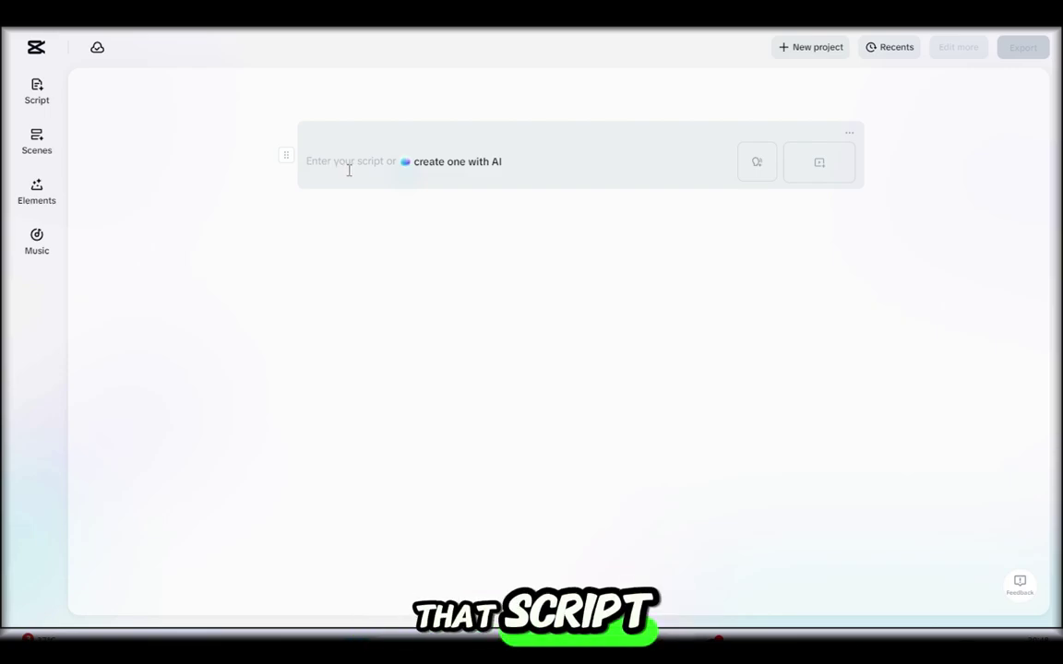
{"action": "left_click", "coordinate": [454, 163]}
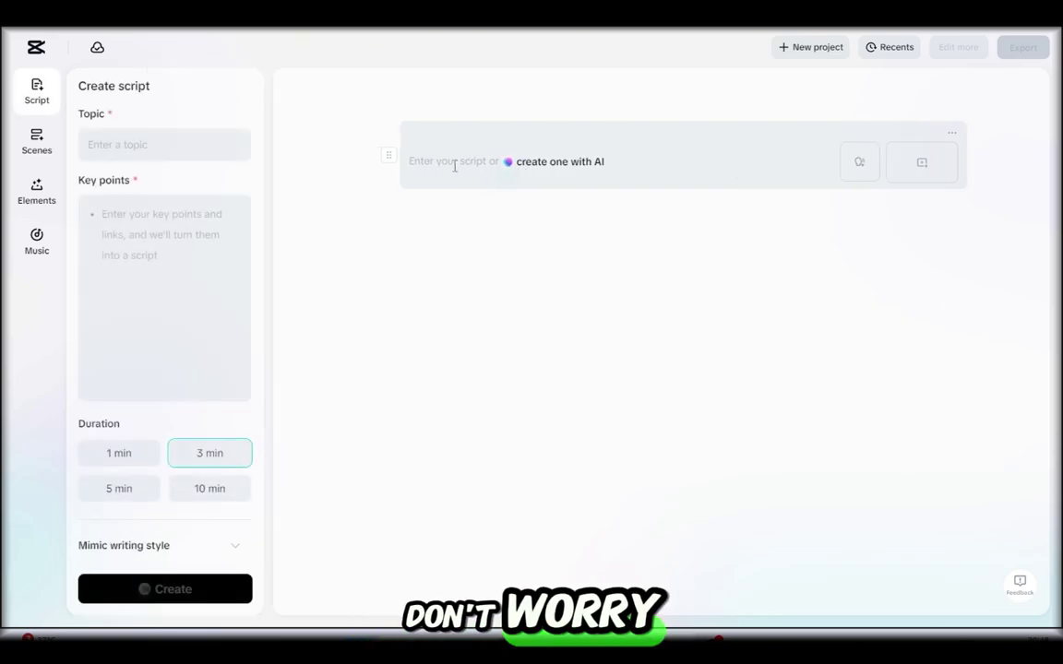
{"action": "left_click", "coordinate": [102, 145]}
{"action": "type", "text": "C"}
{"action": "type", "text": "a sho"}
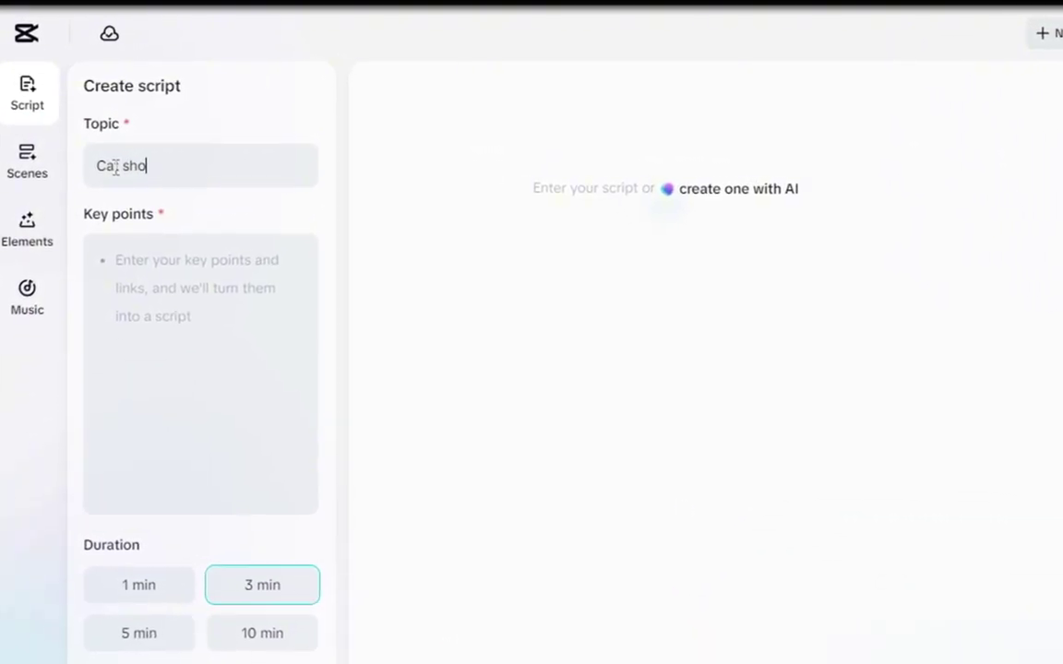
{"action": "type", "text": "rts video"}
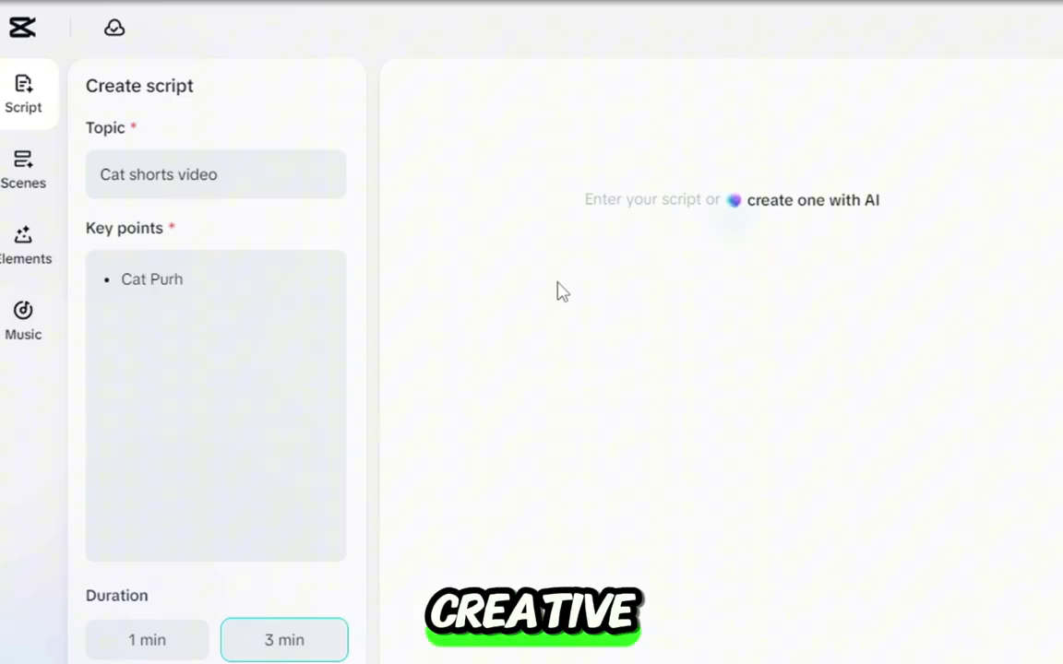
{"action": "key", "text": "BackSpace"}
{"action": "key", "text": "BackSpace"}
{"action": "key", "text": "BackSpace"}
{"action": "key", "text": "BackSpace"}
{"action": "key", "text": "BackSpace"}
{"action": "type", "text": "at p"}
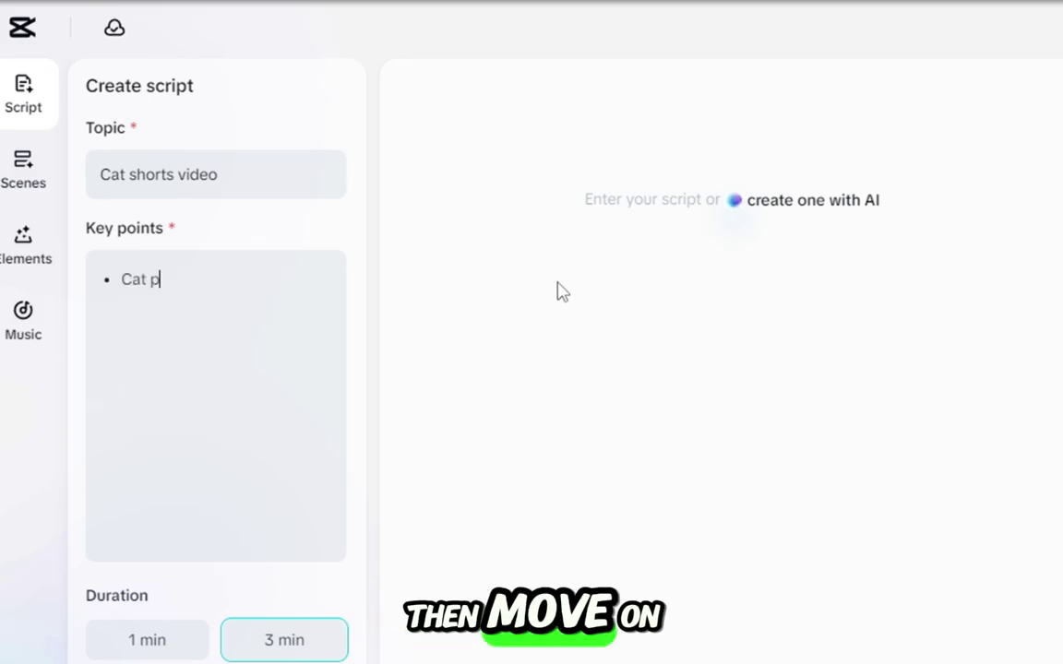
{"action": "type", "text": "urchase a car but someone stolen him ca"}
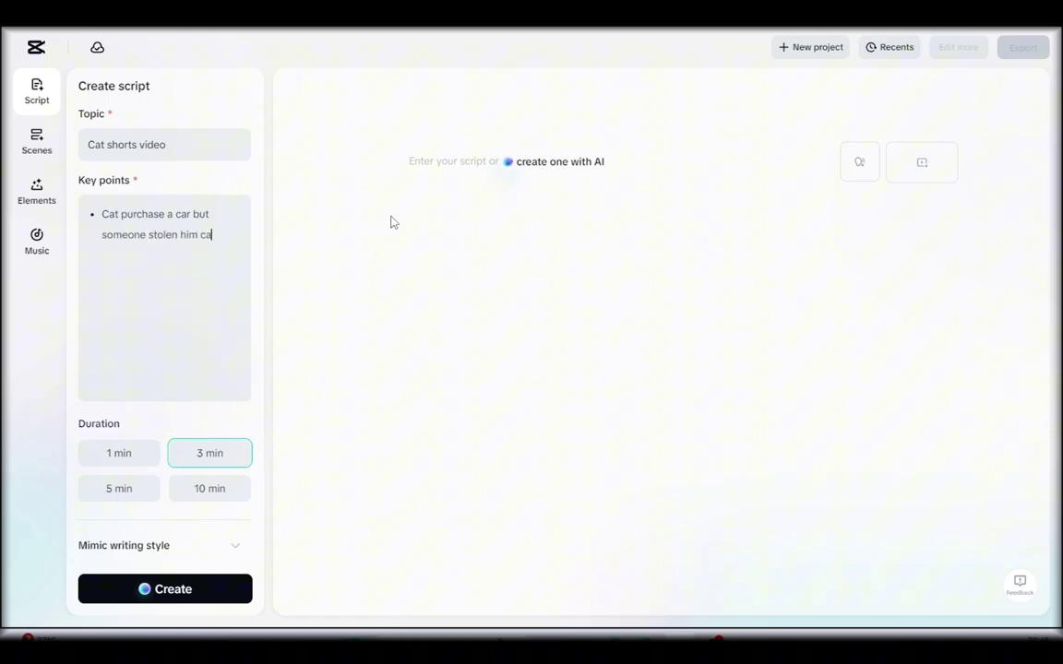
{"action": "type", "text": "r and his mother c"}
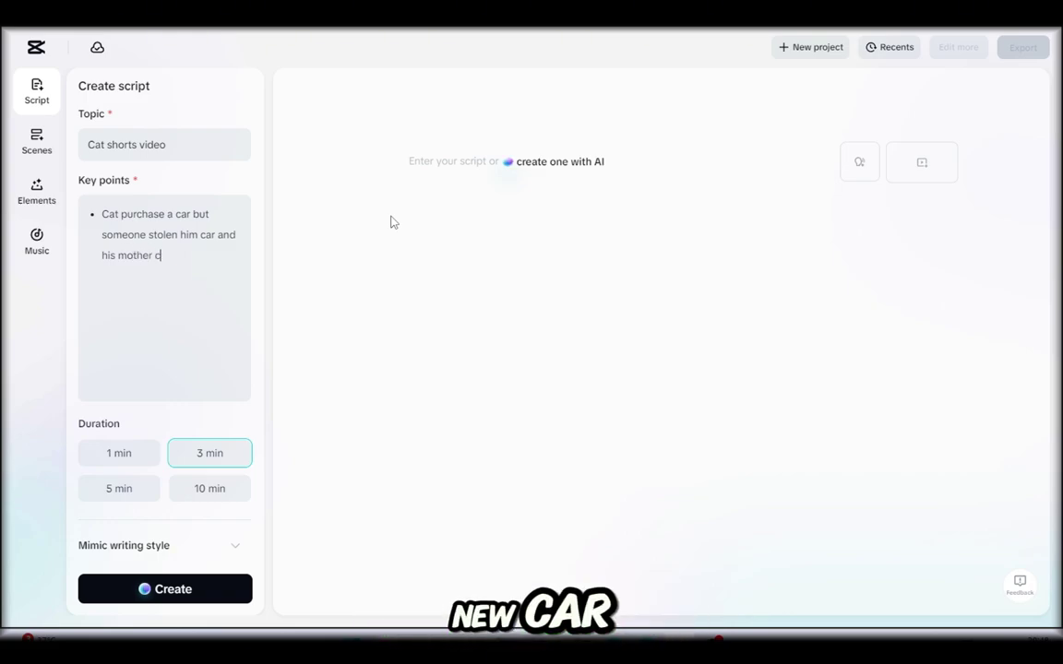
{"action": "type", "text": "ome back to home with his car"}
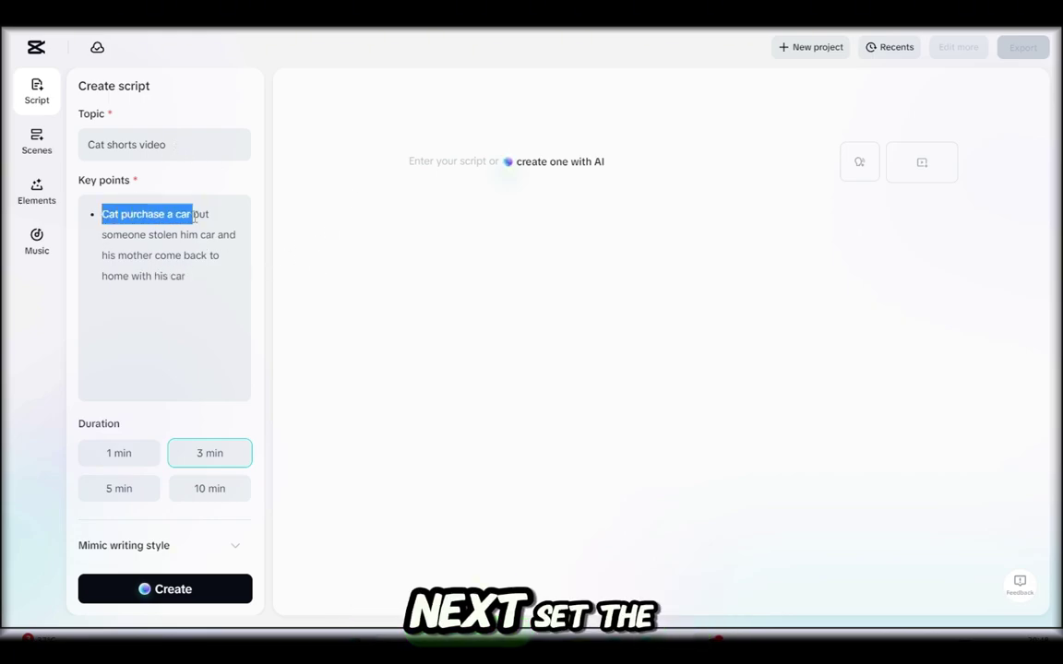
- Set the script duration to 1 min and generate the script
{"action": "left_click_drag", "start_coordinate": [195, 216], "coordinate": [249, 277]}
{"action": "left_click", "coordinate": [201, 297]}
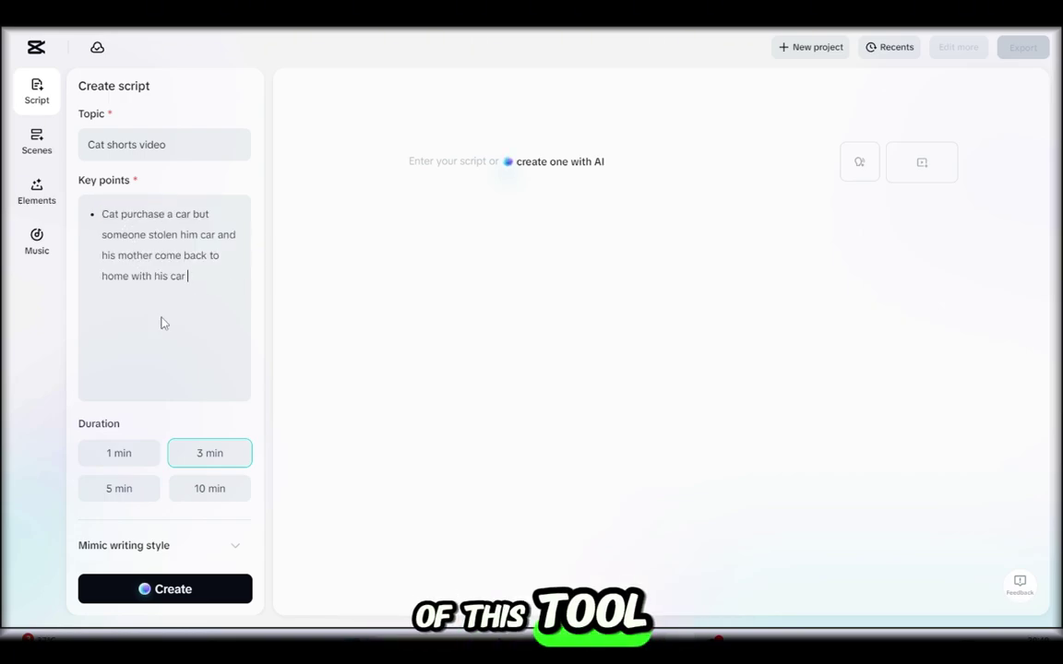
{"action": "left_click", "coordinate": [142, 466]}
{"action": "left_click", "coordinate": [203, 463]}
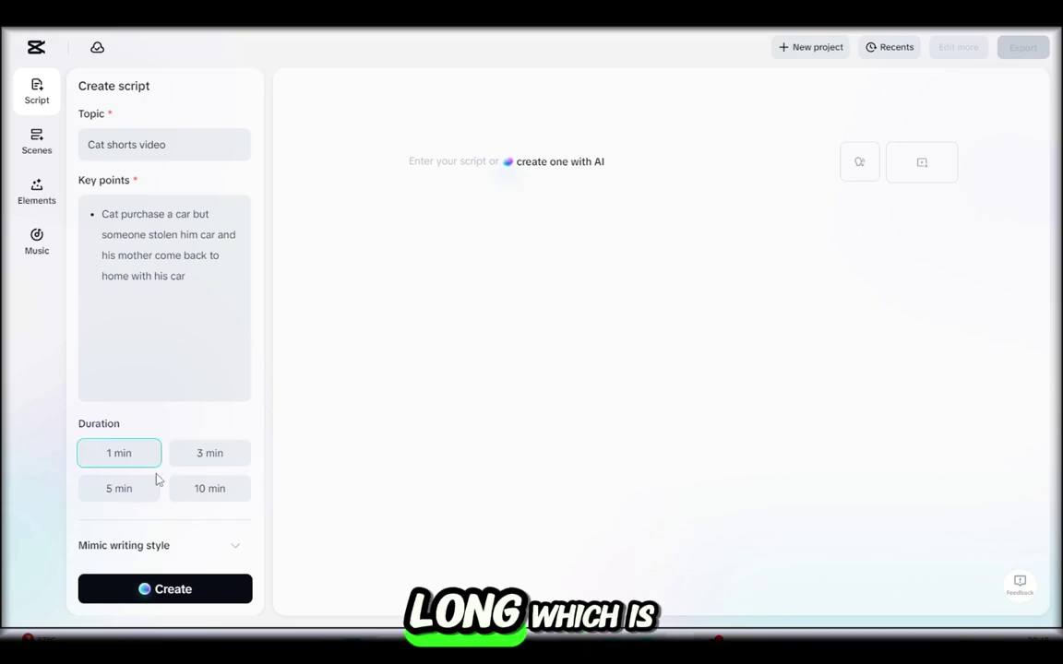
{"action": "left_click", "coordinate": [205, 492]}
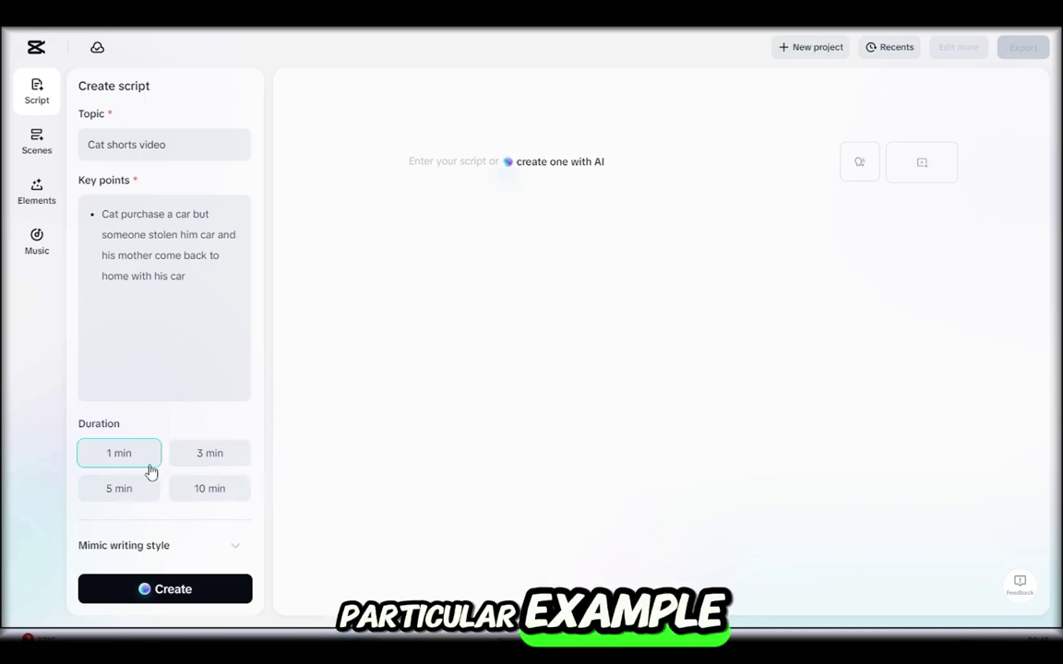
{"action": "left_click", "coordinate": [170, 596]}
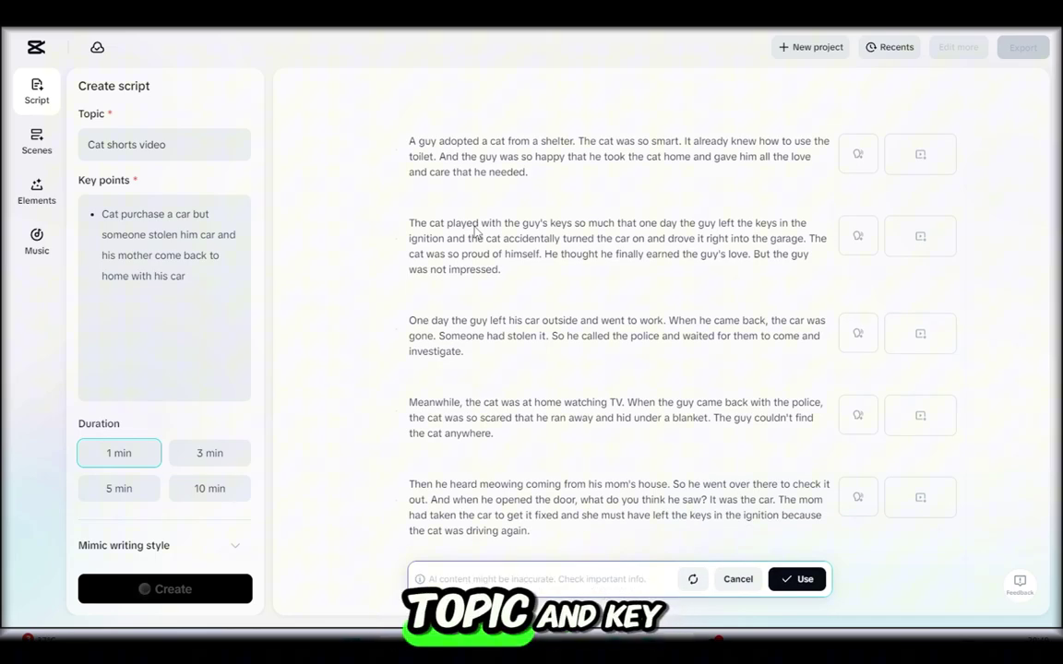
- Review the generated cat-and-car script, scrolling through its scenes
{"action": "scroll", "coordinate": [624, 356], "scroll_direction": "up", "scroll_amount": 2}
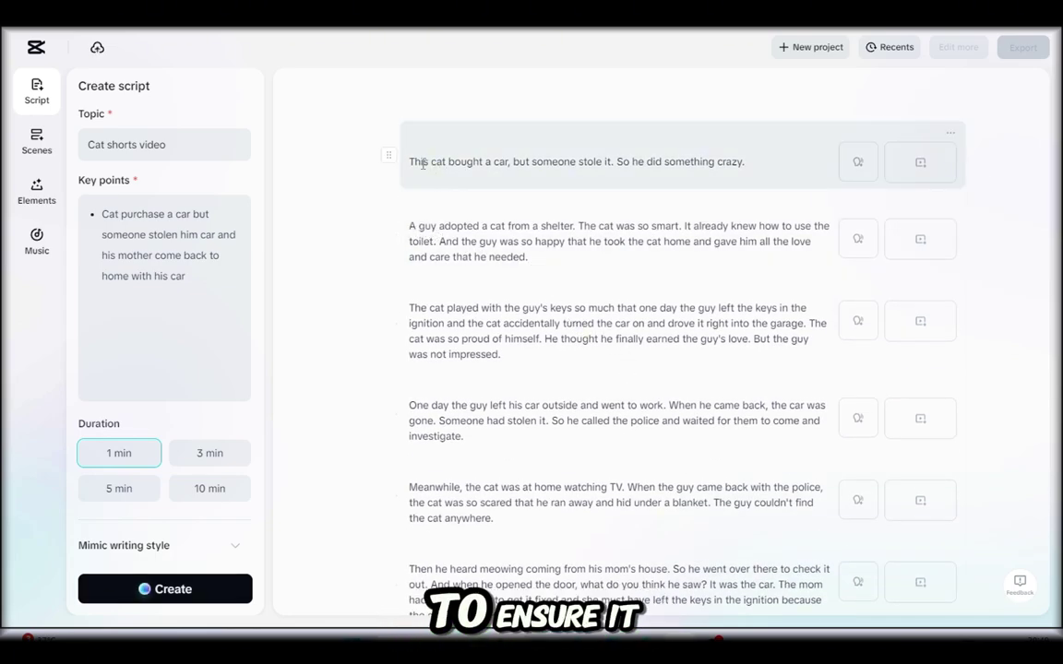
{"action": "left_click_drag", "start_coordinate": [411, 161], "coordinate": [743, 162]}
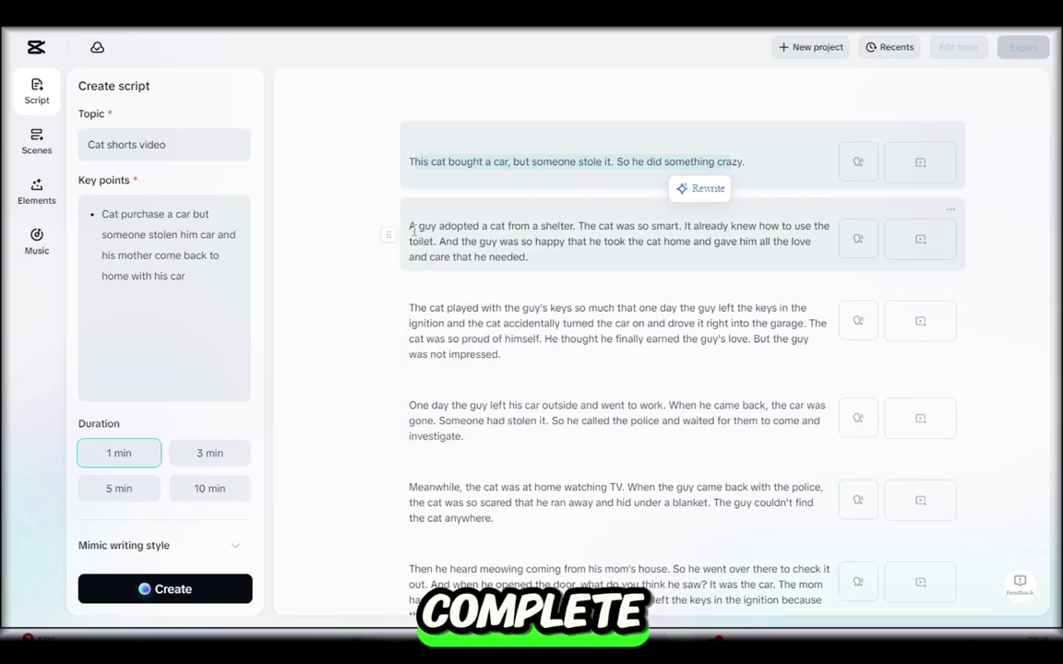
{"action": "scroll", "coordinate": [553, 387], "scroll_direction": "down", "scroll_amount": 1}
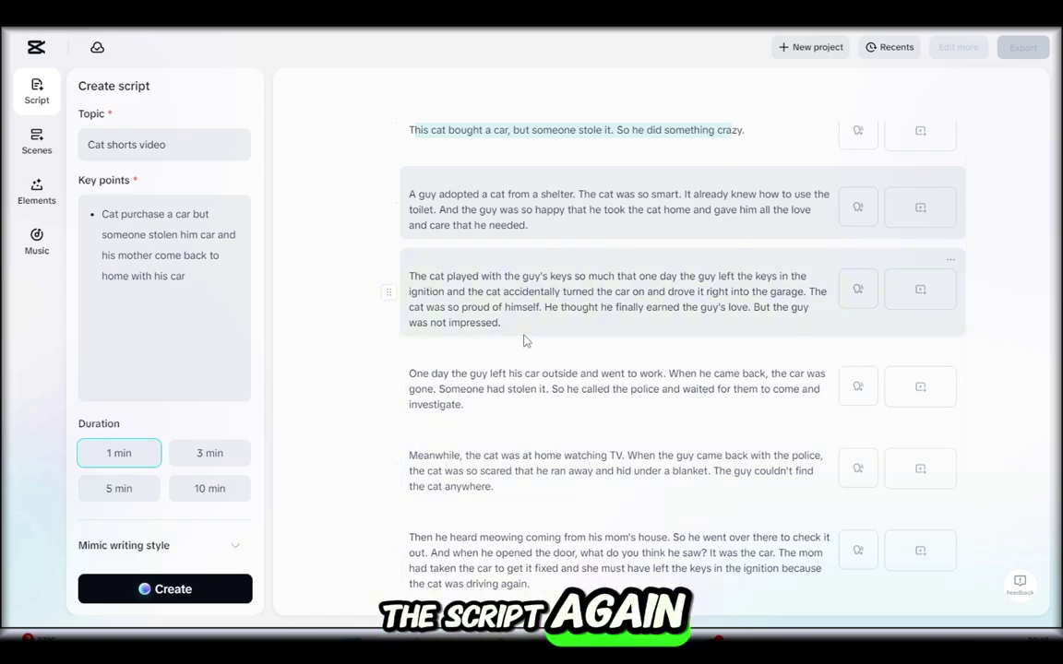
{"action": "scroll", "coordinate": [512, 291], "scroll_direction": "up", "scroll_amount": 1}
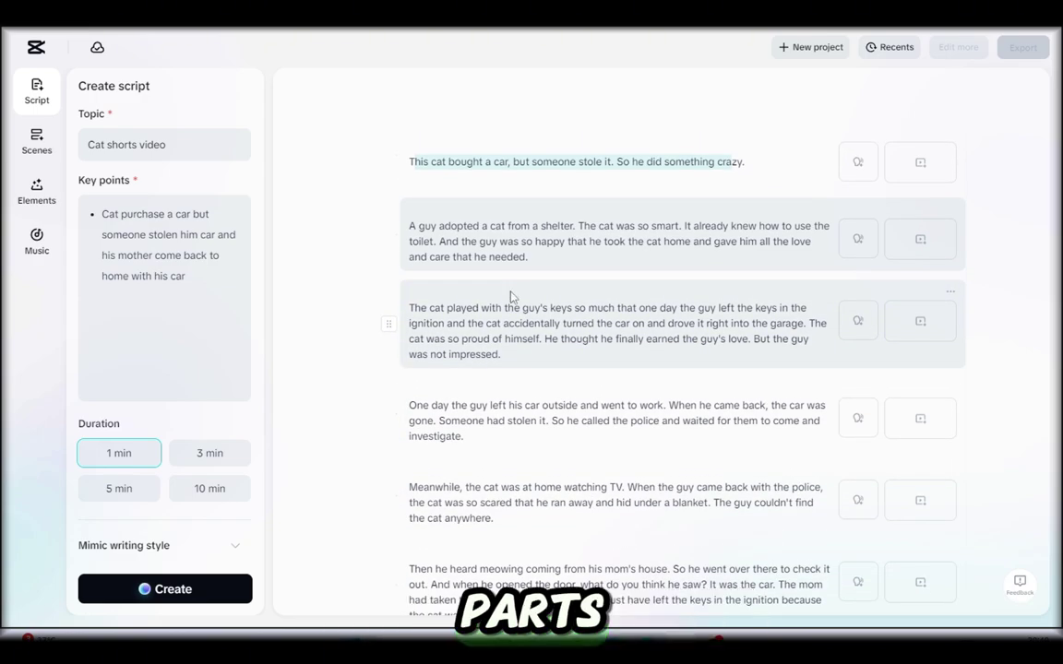
{"action": "scroll", "coordinate": [517, 295], "scroll_direction": "down", "scroll_amount": 1}
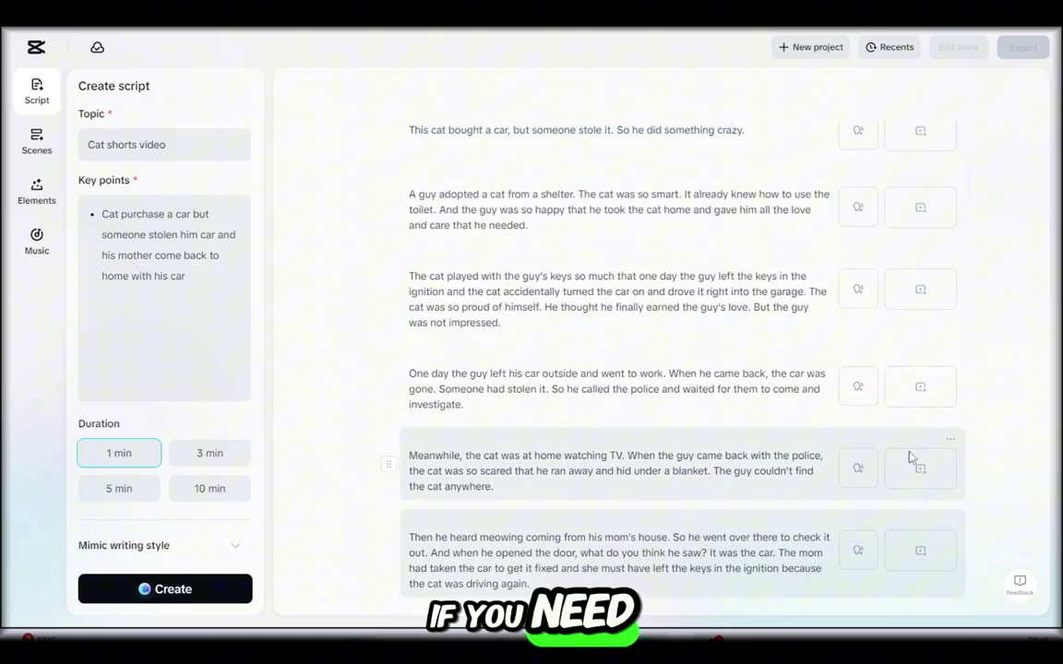
{"action": "scroll", "coordinate": [951, 489], "scroll_direction": "up", "scroll_amount": 1}
{"action": "scroll", "coordinate": [949, 508], "scroll_direction": "down", "scroll_amount": 1}
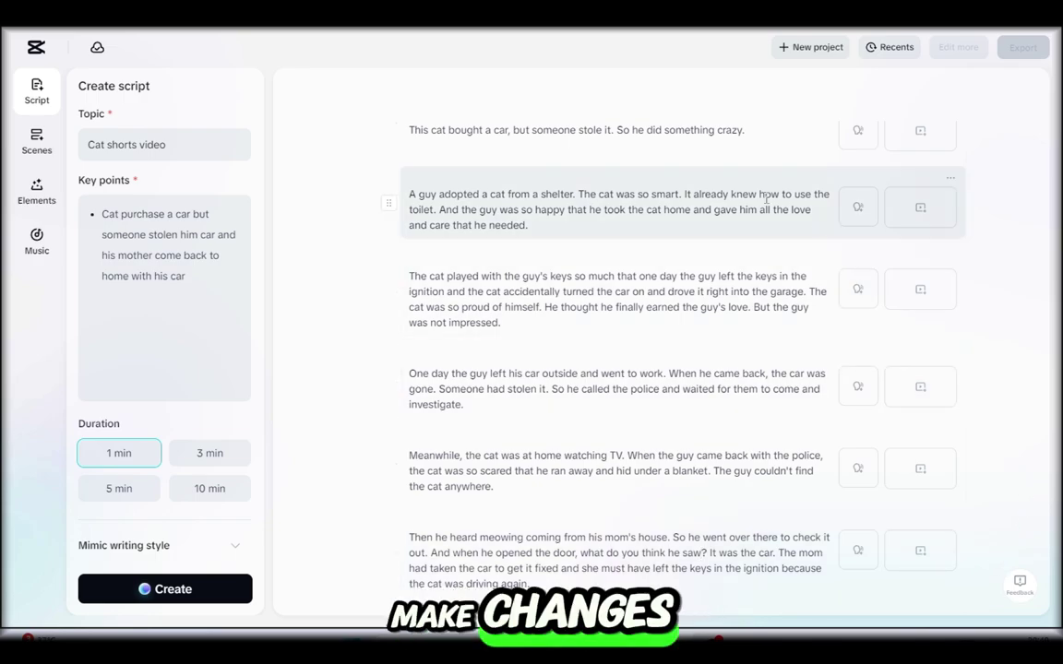
{"action": "scroll", "coordinate": [757, 170], "scroll_direction": "up", "scroll_amount": 1}
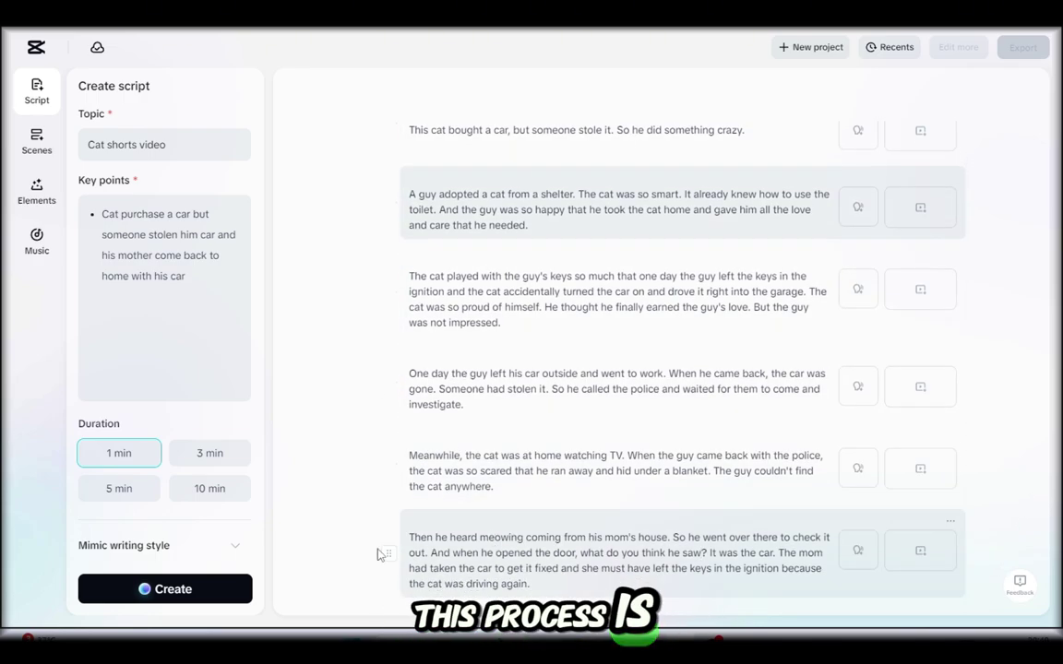
- Generate and keep an extra paragraph about the mom fixing the car, then open Scenes
{"action": "left_click", "coordinate": [224, 591]}
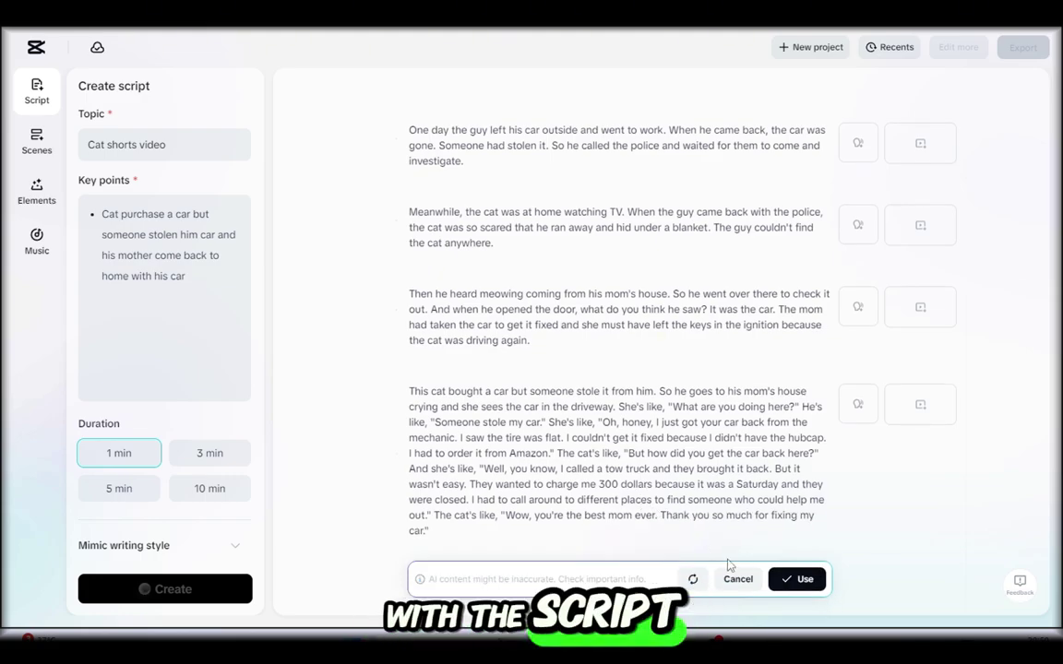
{"action": "left_click", "coordinate": [782, 584]}
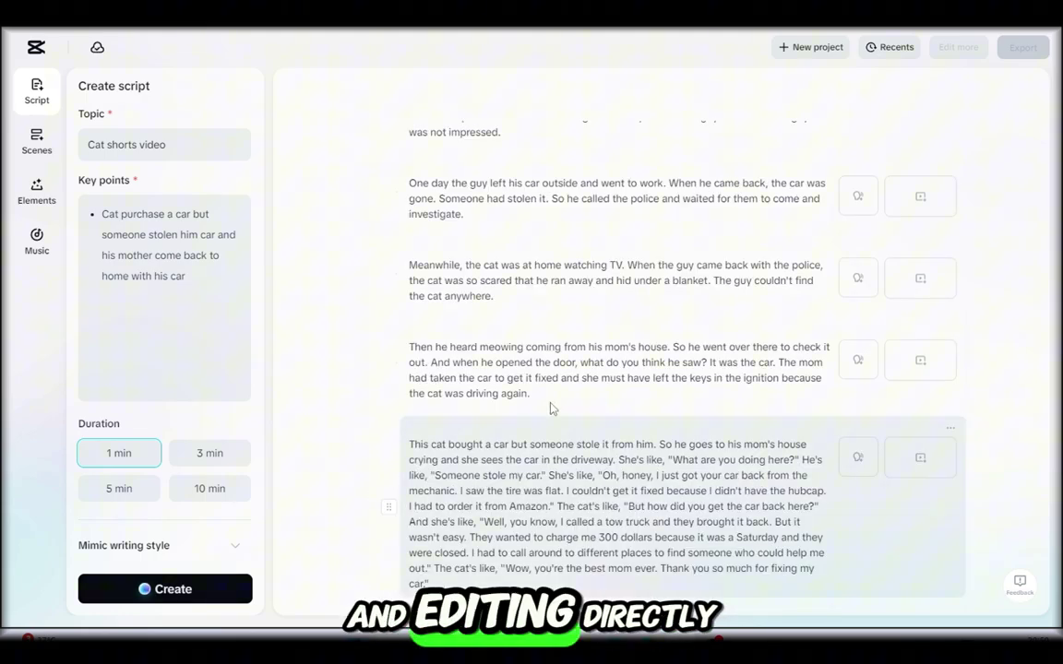
{"action": "scroll", "coordinate": [590, 344], "scroll_direction": "up", "scroll_amount": 3}
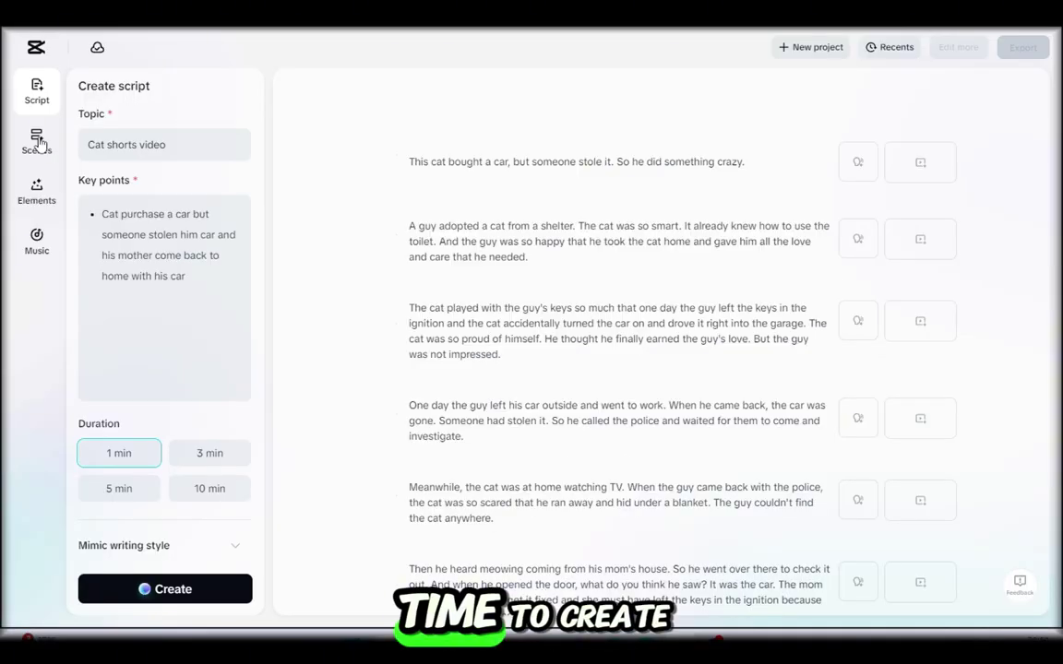
{"action": "left_click", "coordinate": [40, 143]}
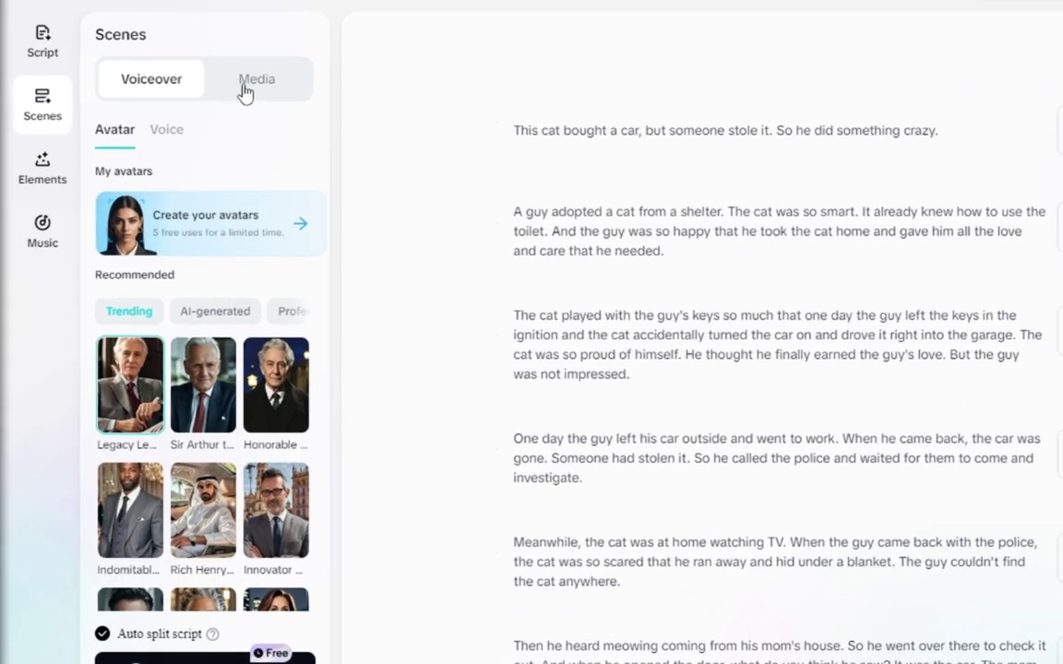
- Set AI media generation to 16:9 with the Cartoon 3D style for all scenes
{"action": "left_click", "coordinate": [195, 128]}
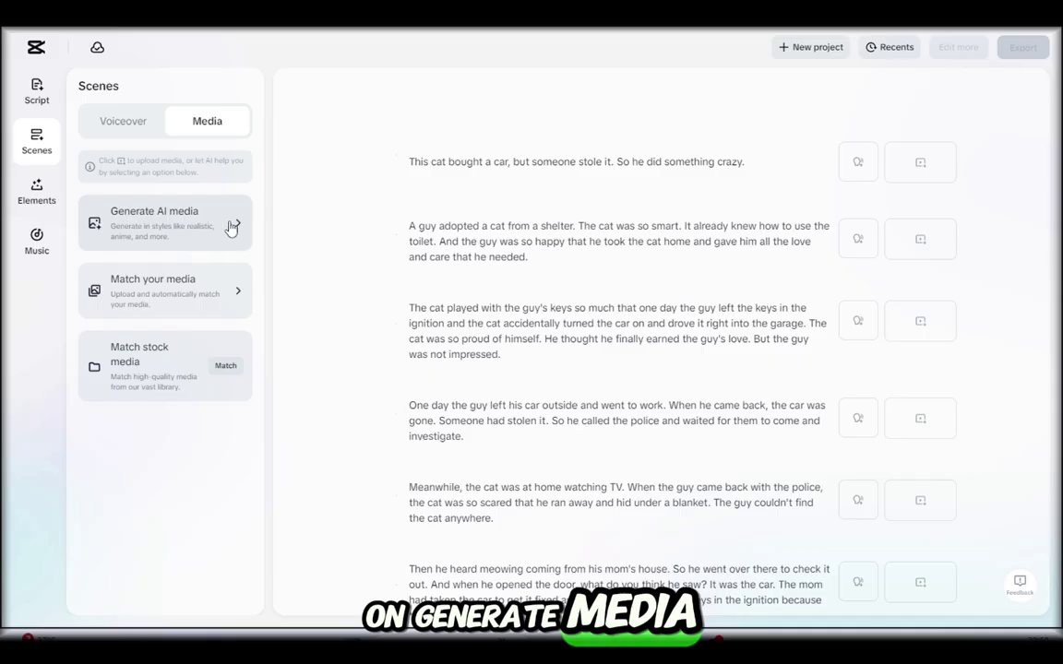
{"action": "left_click", "coordinate": [238, 227]}
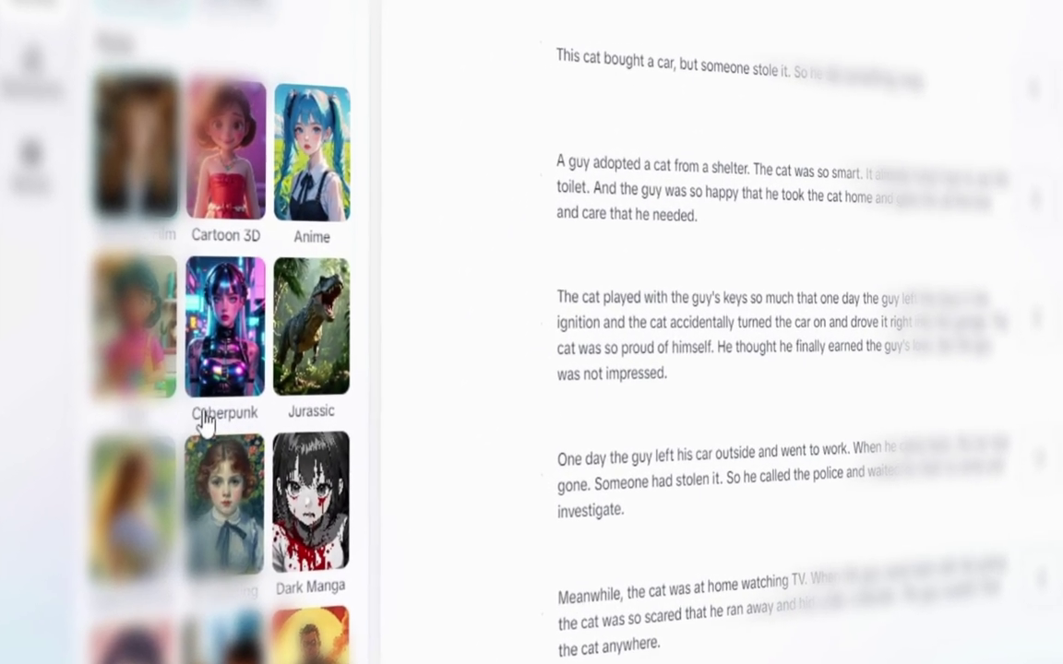
{"action": "scroll", "coordinate": [297, 489], "scroll_direction": "down", "scroll_amount": 3}
{"action": "scroll", "coordinate": [297, 489], "scroll_direction": "down", "scroll_amount": 5}
{"action": "scroll", "coordinate": [297, 490], "scroll_direction": "down", "scroll_amount": 2}
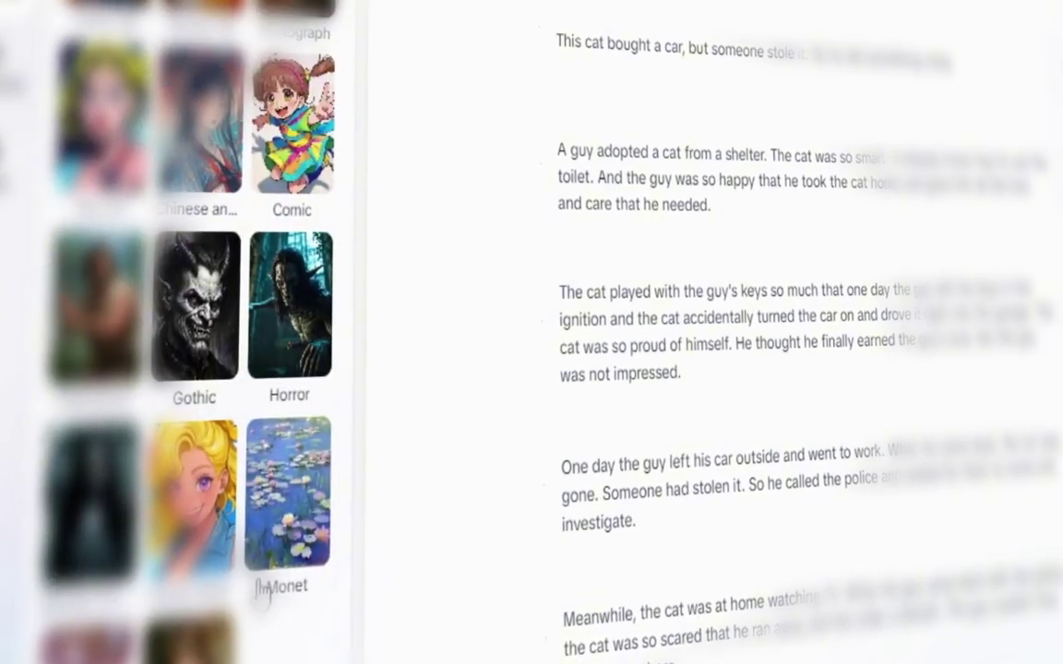
{"action": "scroll", "coordinate": [297, 489], "scroll_direction": "up", "scroll_amount": 10}
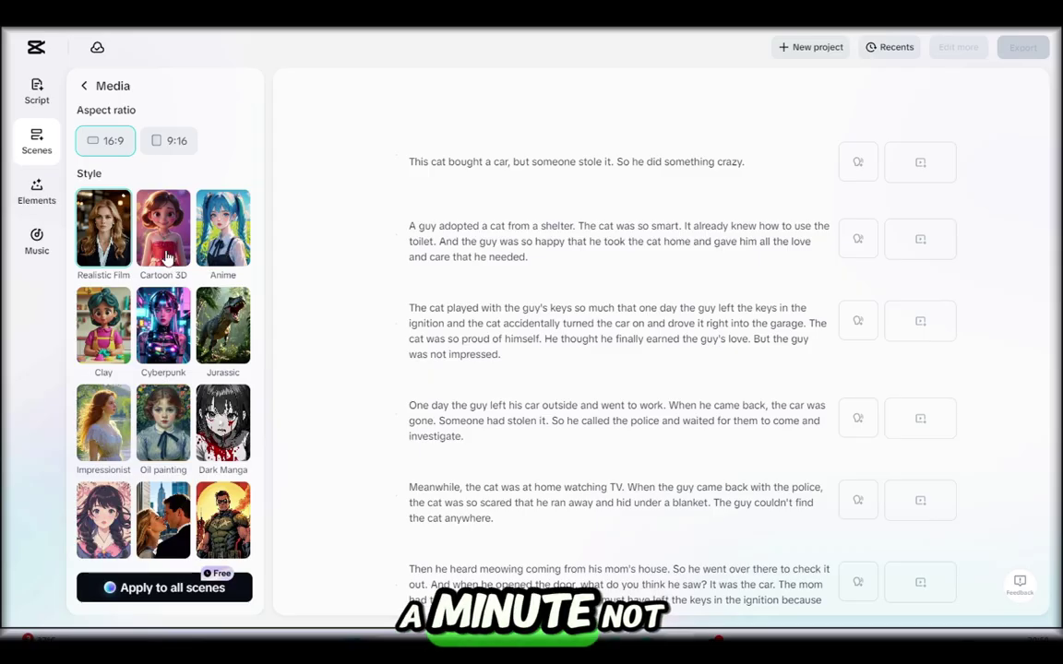
{"action": "left_click", "coordinate": [174, 589]}
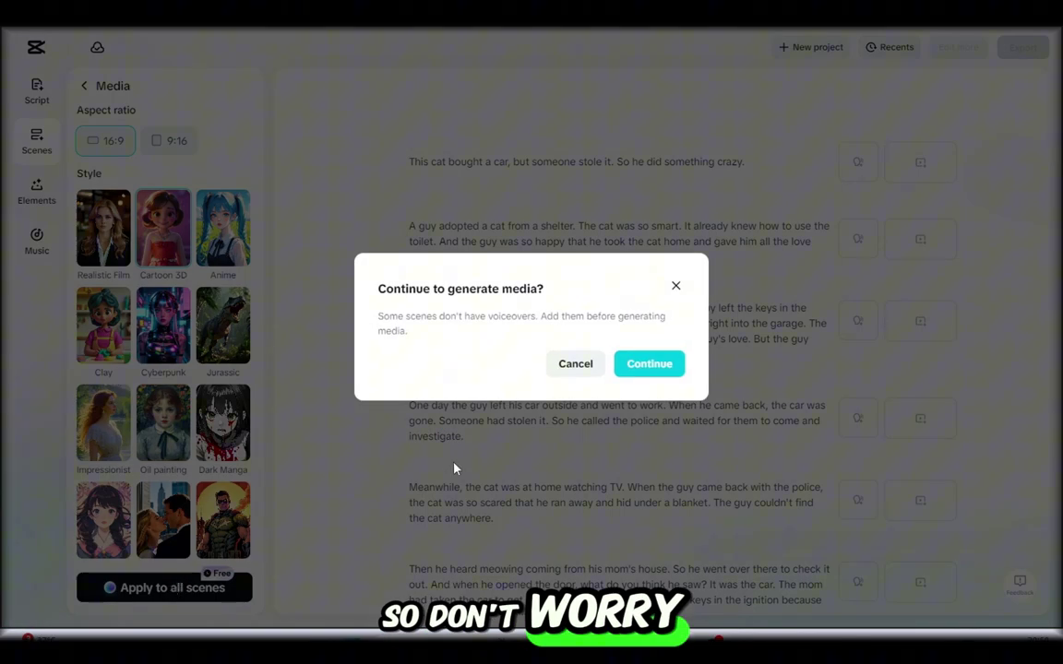
- Confirm generating media without voiceovers so each scene gets a 3-second clip
{"action": "left_click", "coordinate": [648, 363]}
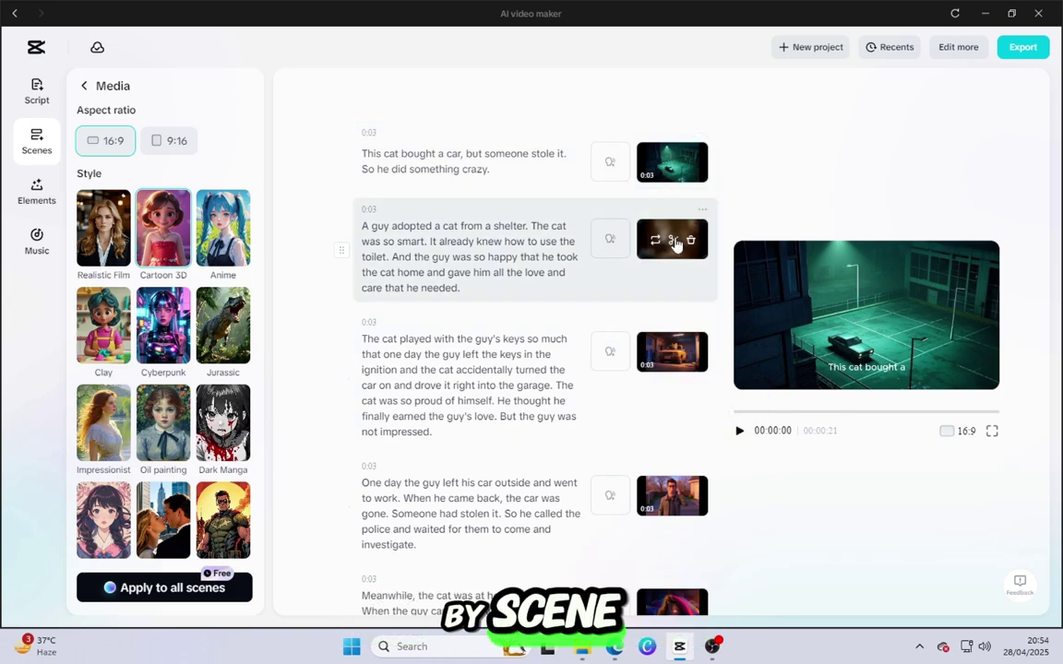
- Preview the generated cat video full screen, jumping to later scenes, then return to Media options
{"action": "left_click", "coordinate": [674, 247]}
{"action": "left_click", "coordinate": [845, 146]}
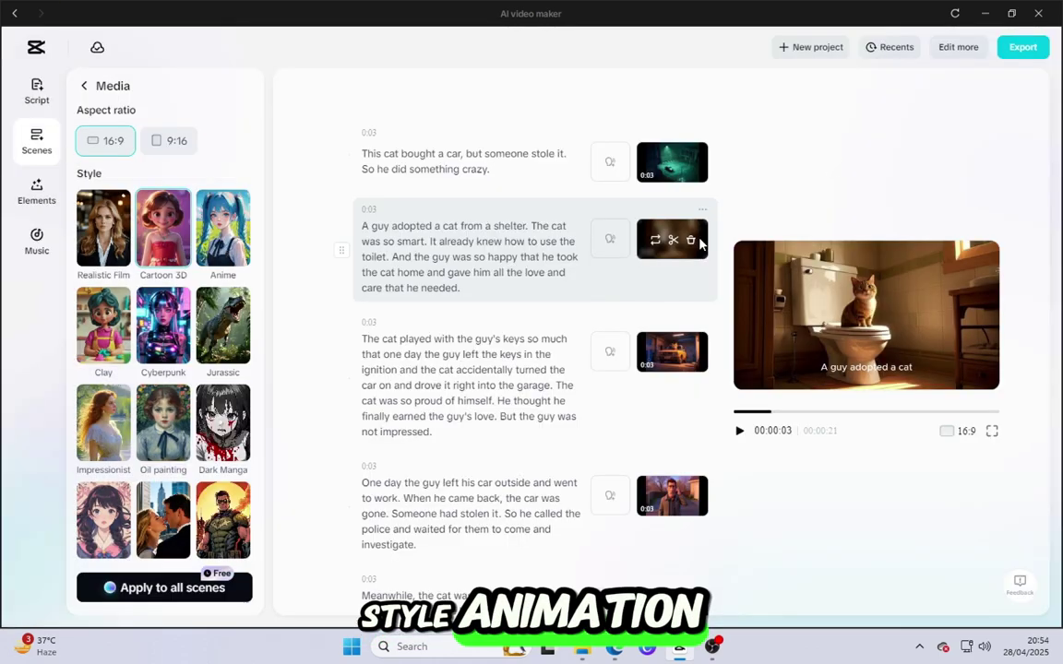
{"action": "left_click", "coordinate": [739, 431]}
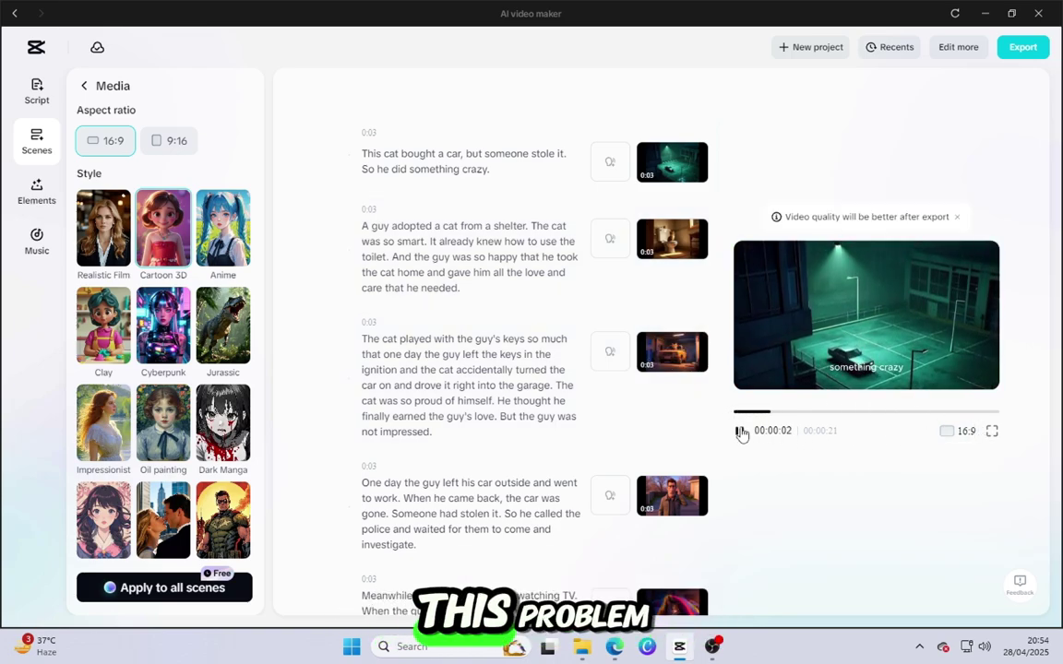
{"action": "left_click", "coordinate": [992, 431]}
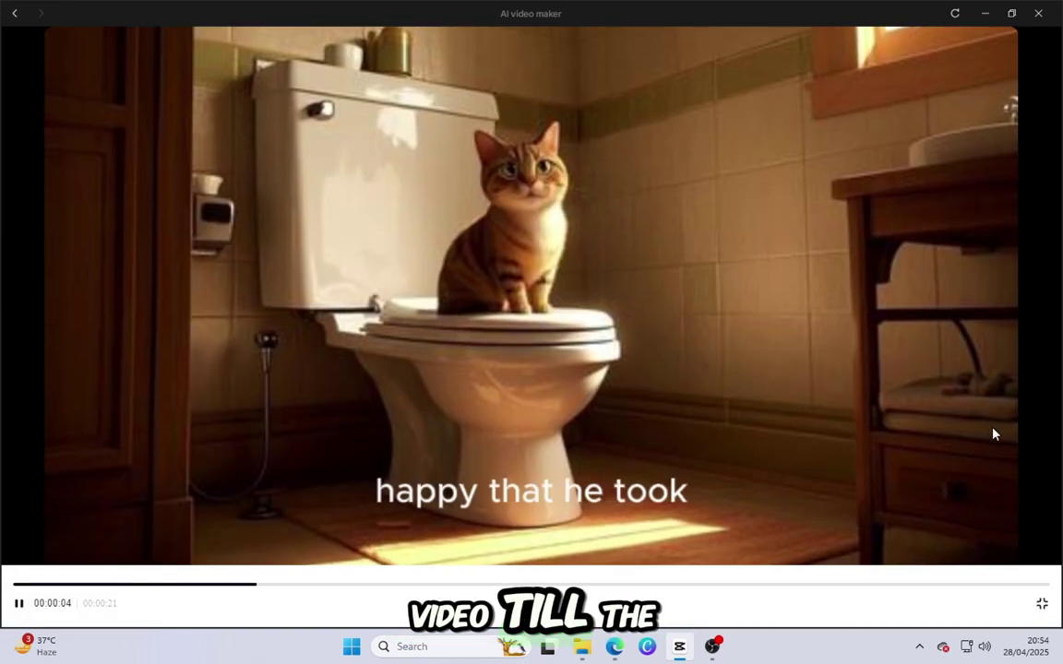
{"action": "left_click", "coordinate": [535, 584]}
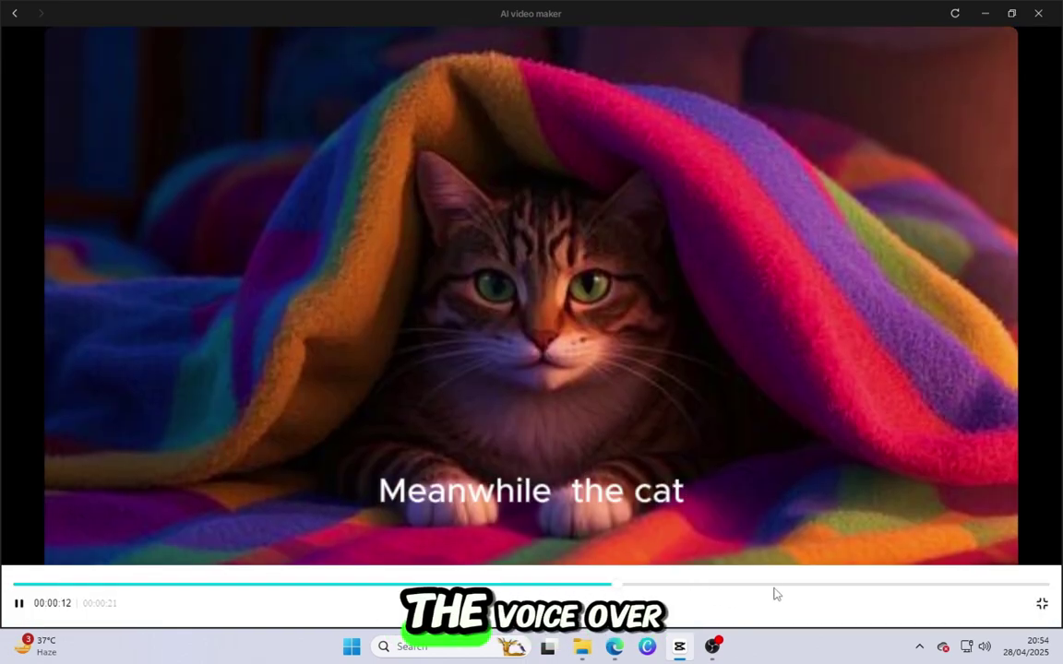
{"action": "left_click", "coordinate": [773, 584]}
{"action": "key", "text": "Escape"}
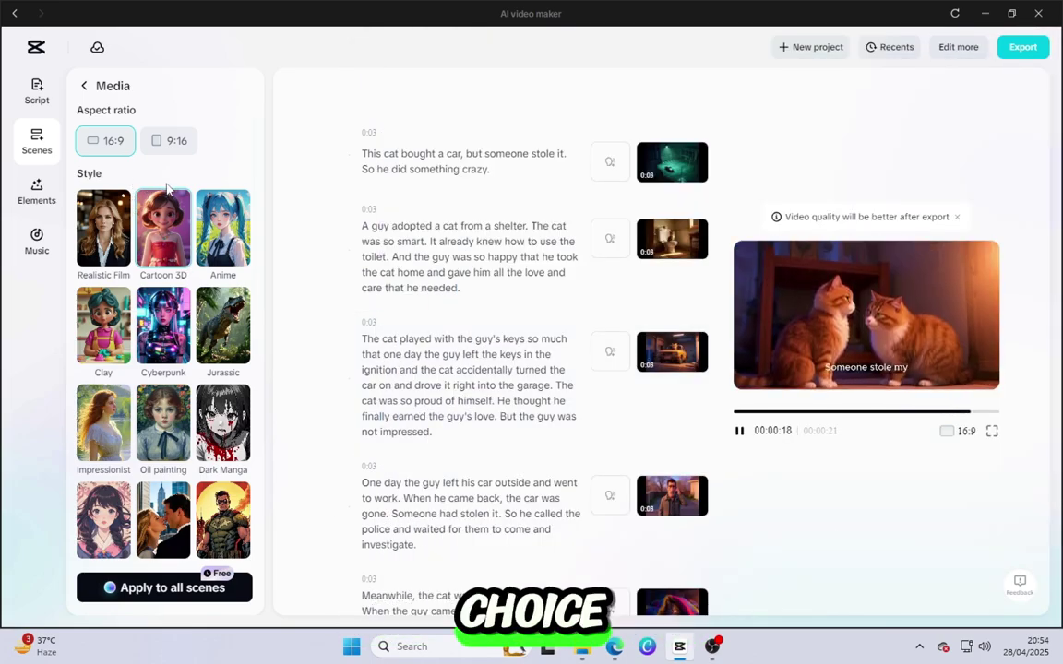
{"action": "left_click", "coordinate": [85, 86]}
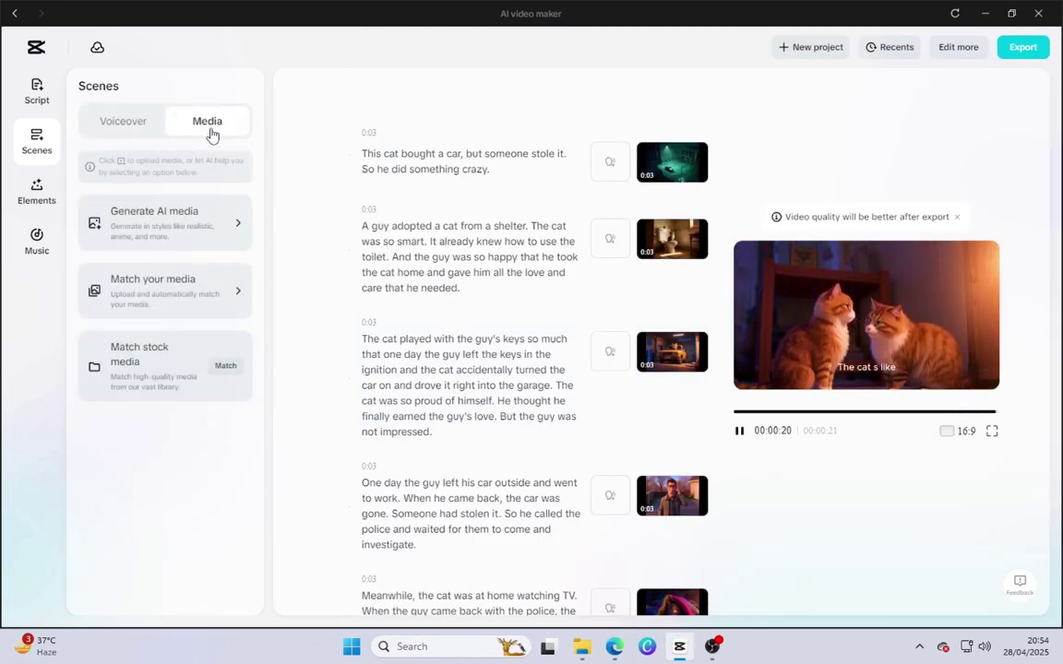
- Apply the English Emma Chamberlain narrator voice to every scene
{"action": "left_click", "coordinate": [129, 121]}
{"action": "left_click", "coordinate": [136, 163]}
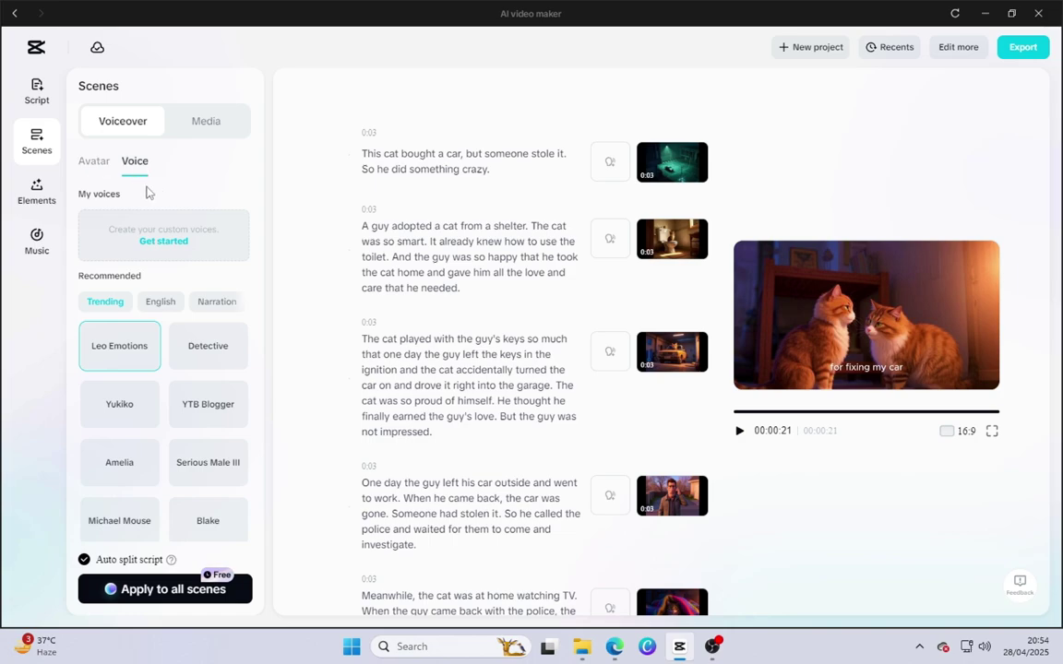
{"action": "left_click", "coordinate": [157, 305]}
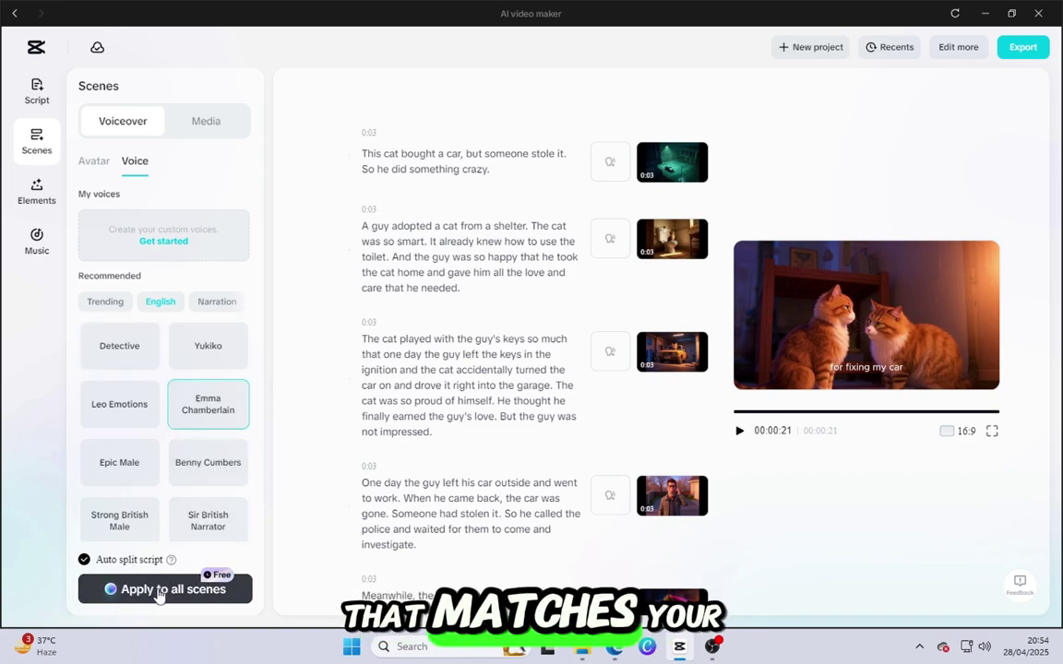
{"action": "left_click", "coordinate": [160, 594]}
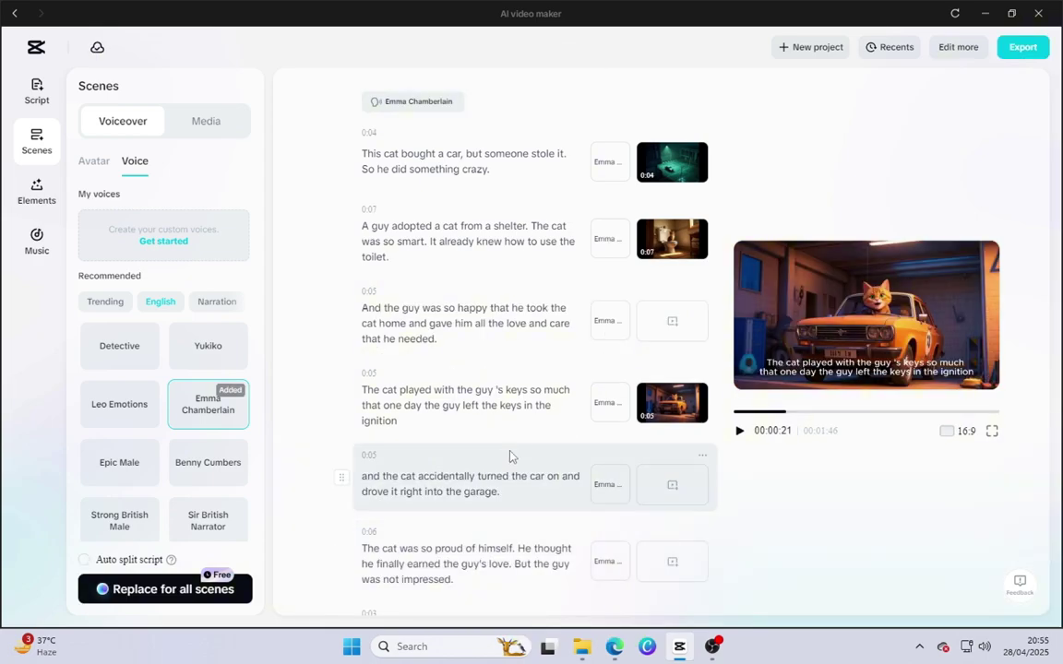
- Play the preview, rewind to an earlier scene, then pause it
{"action": "left_click", "coordinate": [742, 432]}
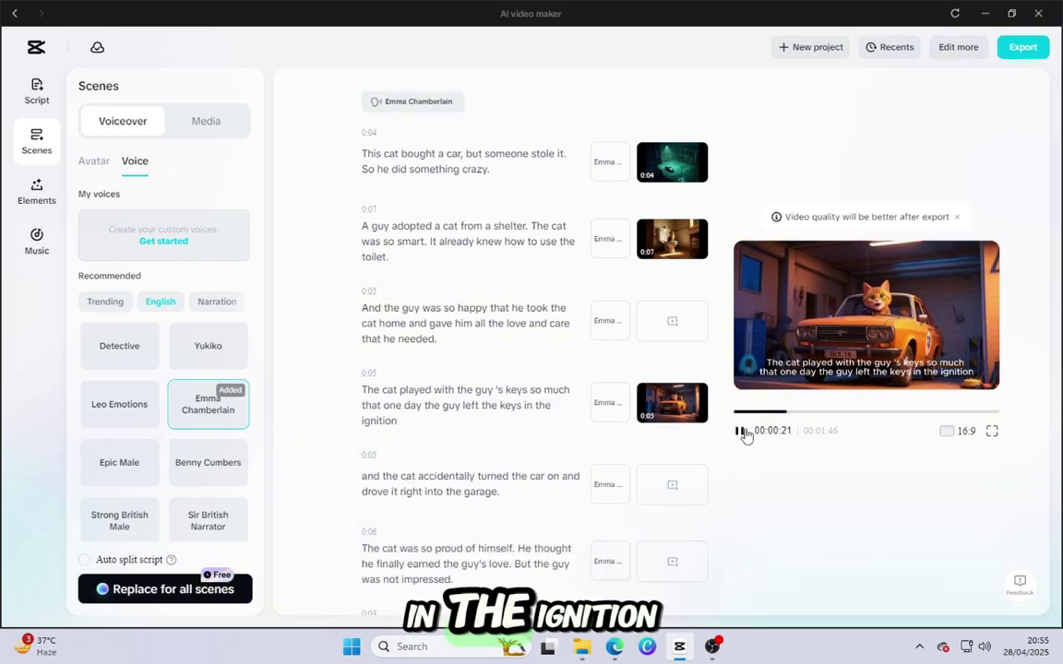
{"action": "left_click_drag", "start_coordinate": [755, 416], "coordinate": [799, 416]}
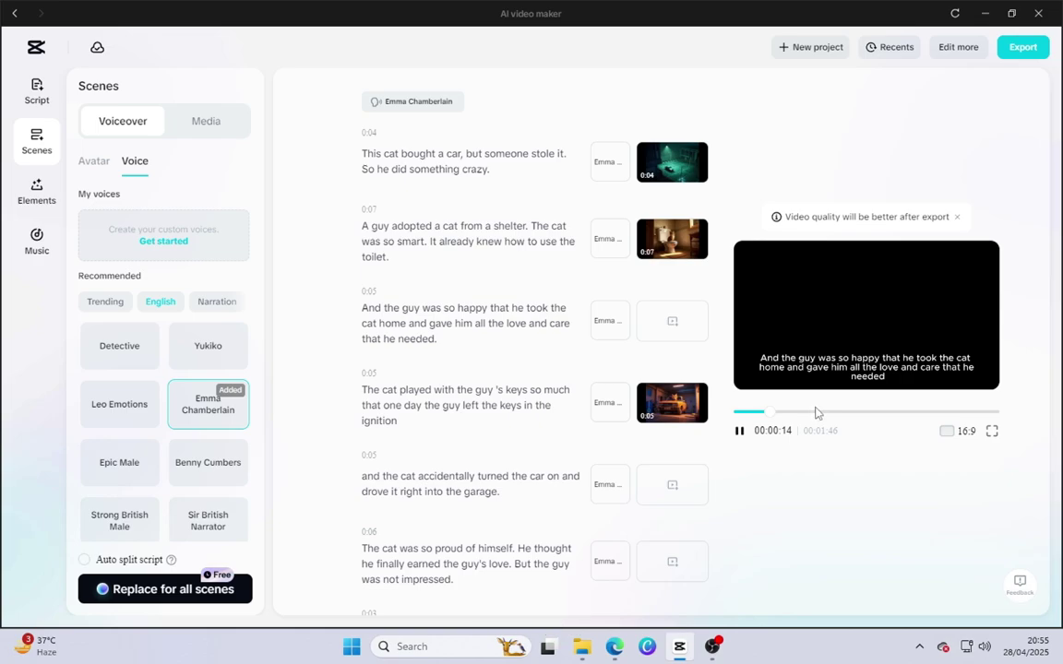
{"action": "left_click", "coordinate": [203, 122]}
- Apply the Brown Fox caption template from Elements and scrub the preview to check captions
{"action": "left_click", "coordinate": [147, 127]}
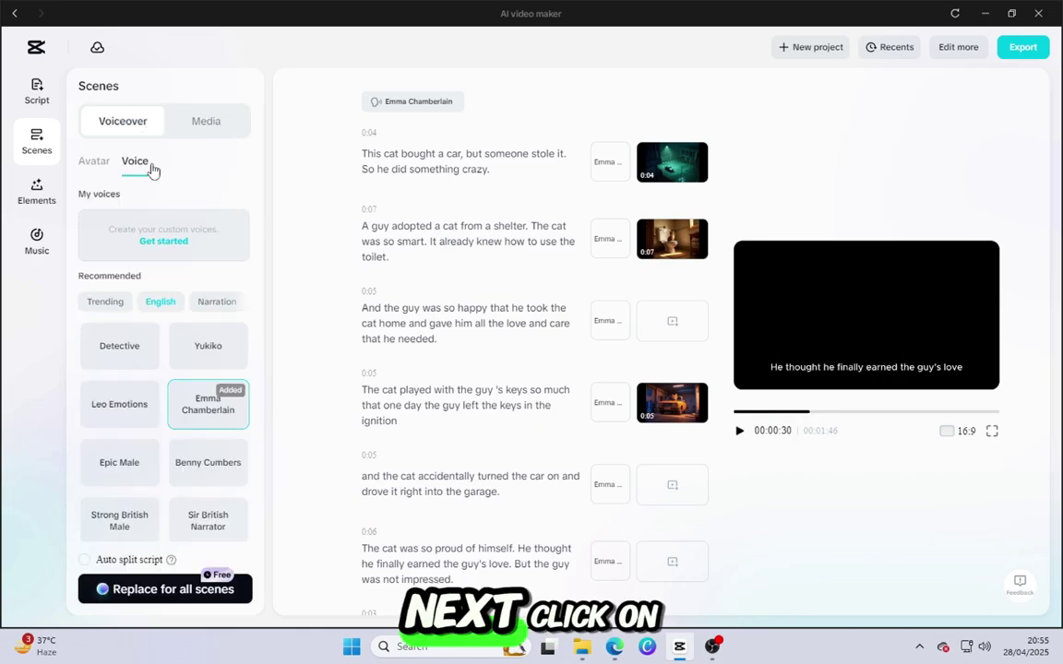
{"action": "left_click", "coordinate": [47, 200]}
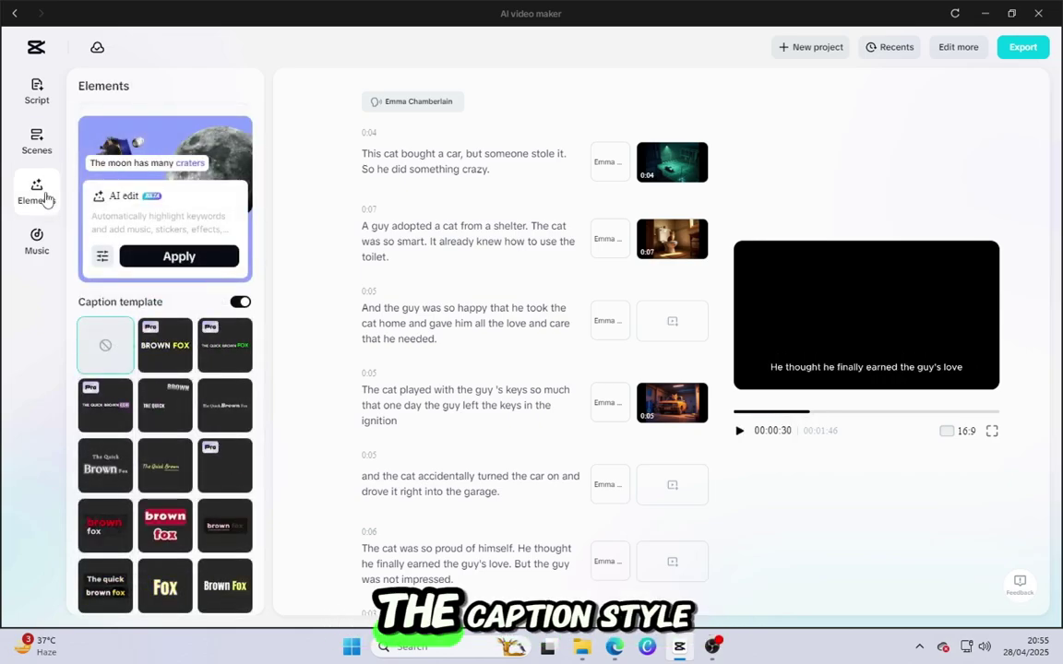
{"action": "scroll", "coordinate": [184, 351], "scroll_direction": "down", "scroll_amount": 1}
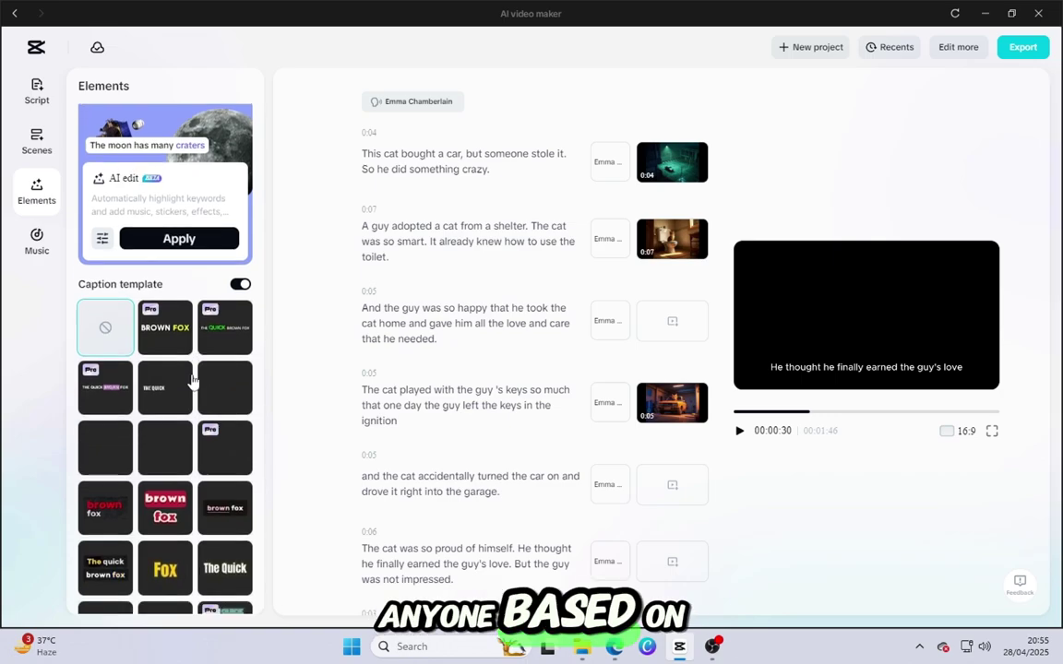
{"action": "scroll", "coordinate": [194, 397], "scroll_direction": "down", "scroll_amount": 3}
{"action": "scroll", "coordinate": [204, 440], "scroll_direction": "down", "scroll_amount": 2}
{"action": "scroll", "coordinate": [203, 436], "scroll_direction": "up", "scroll_amount": 5}
{"action": "scroll", "coordinate": [203, 436], "scroll_direction": "up", "scroll_amount": 1}
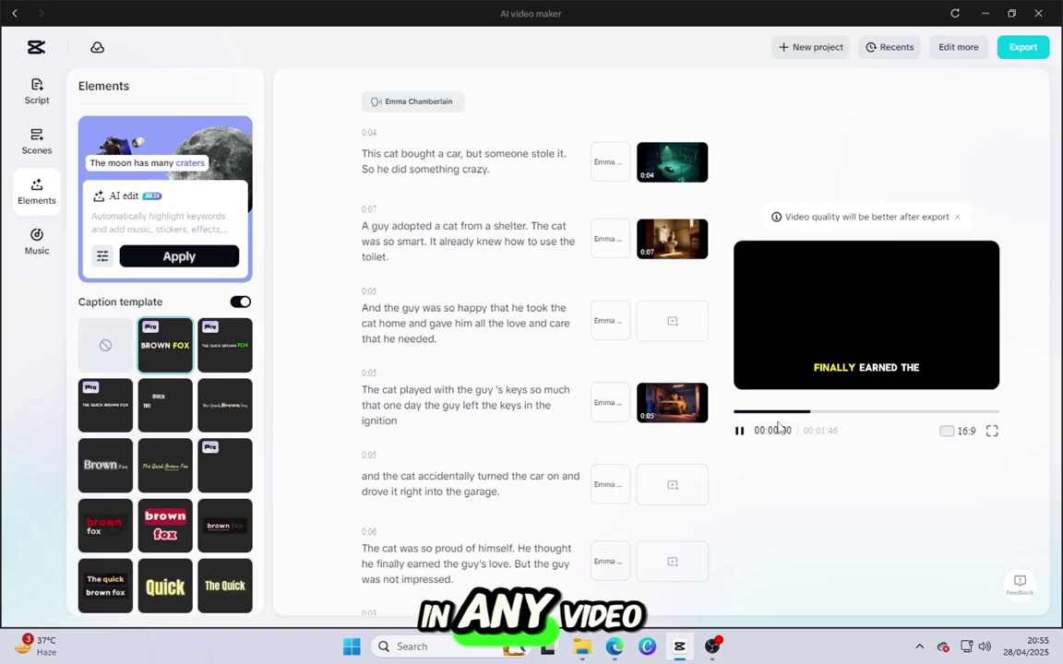
{"action": "mouse_move", "coordinate": [788, 418]}
{"action": "left_mouse_down"}
{"action": "mouse_move", "coordinate": [740, 417]}
{"action": "mouse_move", "coordinate": [948, 413]}
{"action": "mouse_move", "coordinate": [835, 418]}
{"action": "left_mouse_up"}
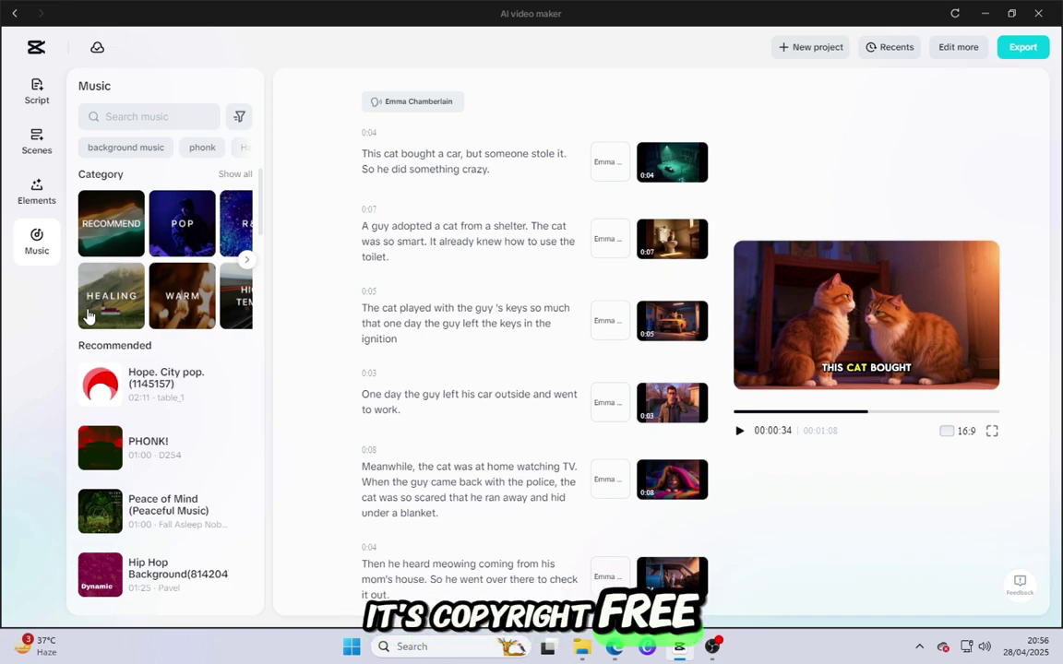
- Audition the PHONK track, then pick Peace of Mind (Peaceful Music) as background music
{"action": "scroll", "coordinate": [109, 434], "scroll_direction": "down", "scroll_amount": 2}
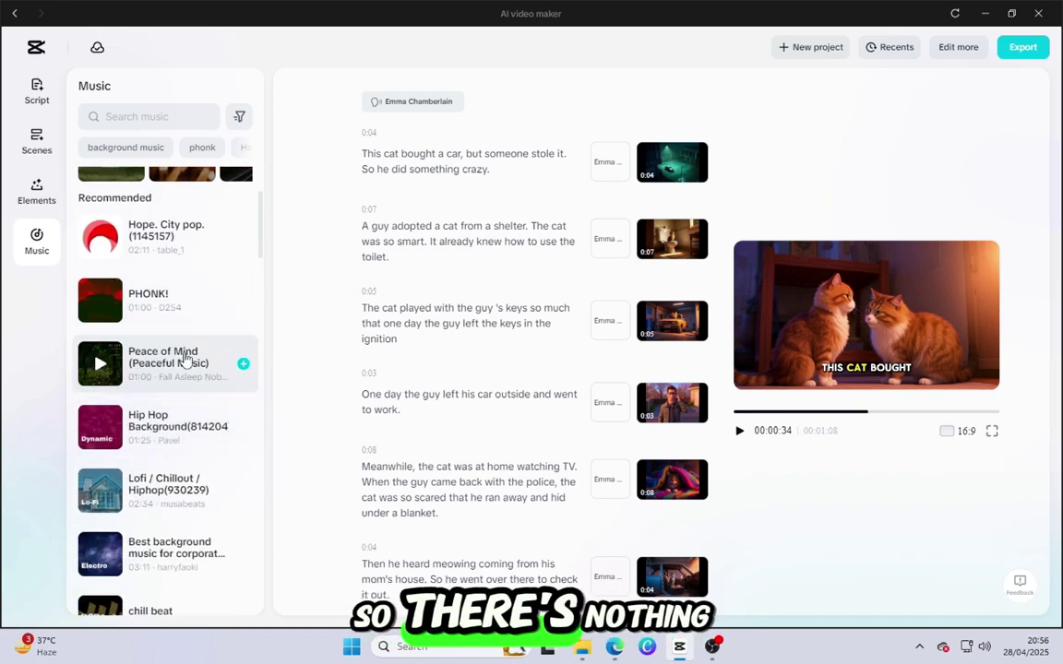
{"action": "left_click", "coordinate": [102, 302]}
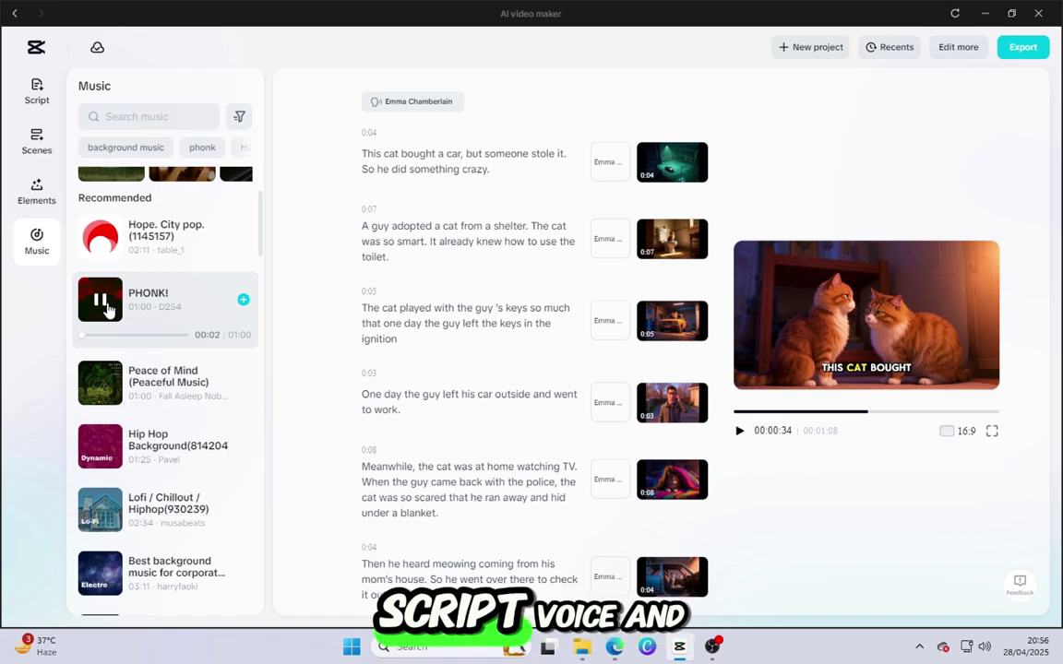
{"action": "left_click", "coordinate": [135, 384]}
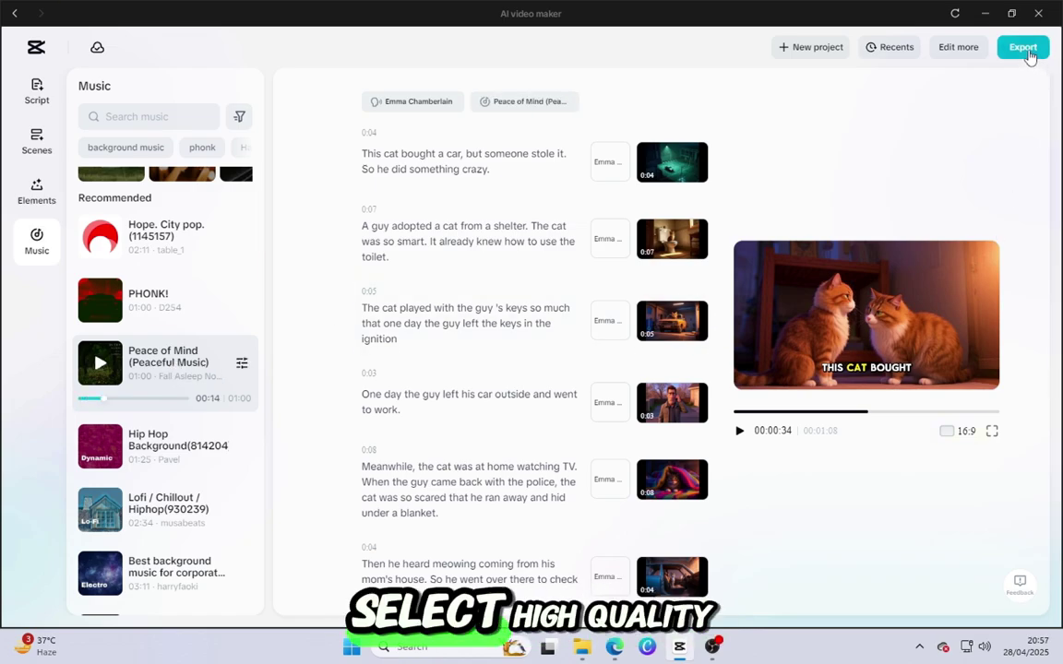
- Export the video at High quality, 2k resolution and 60fps
{"action": "left_click", "coordinate": [1024, 51]}
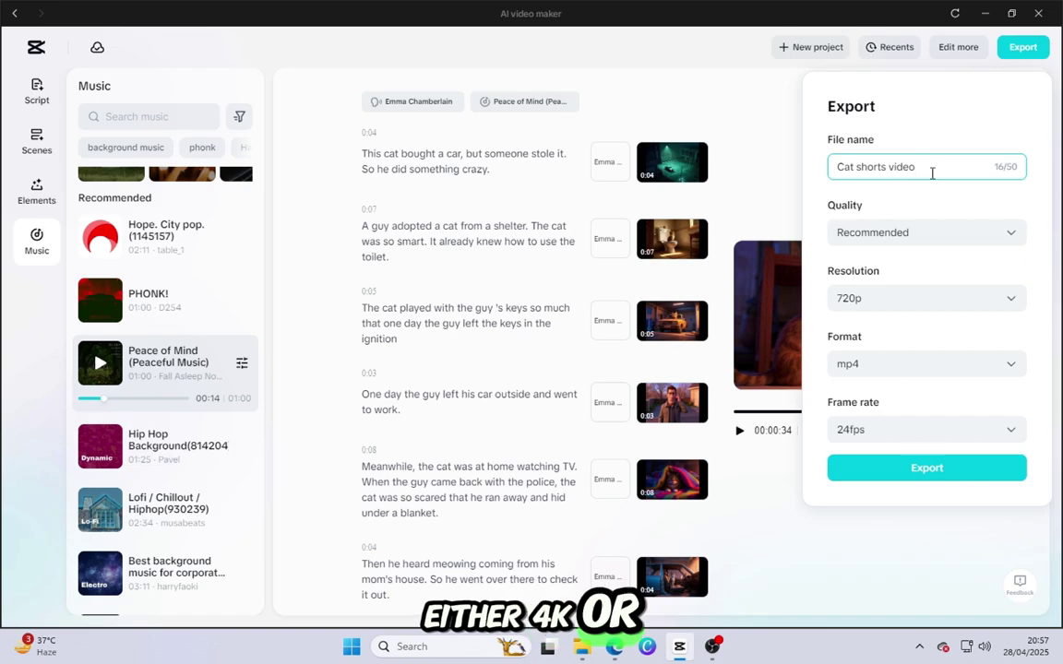
{"action": "left_click", "coordinate": [854, 269]}
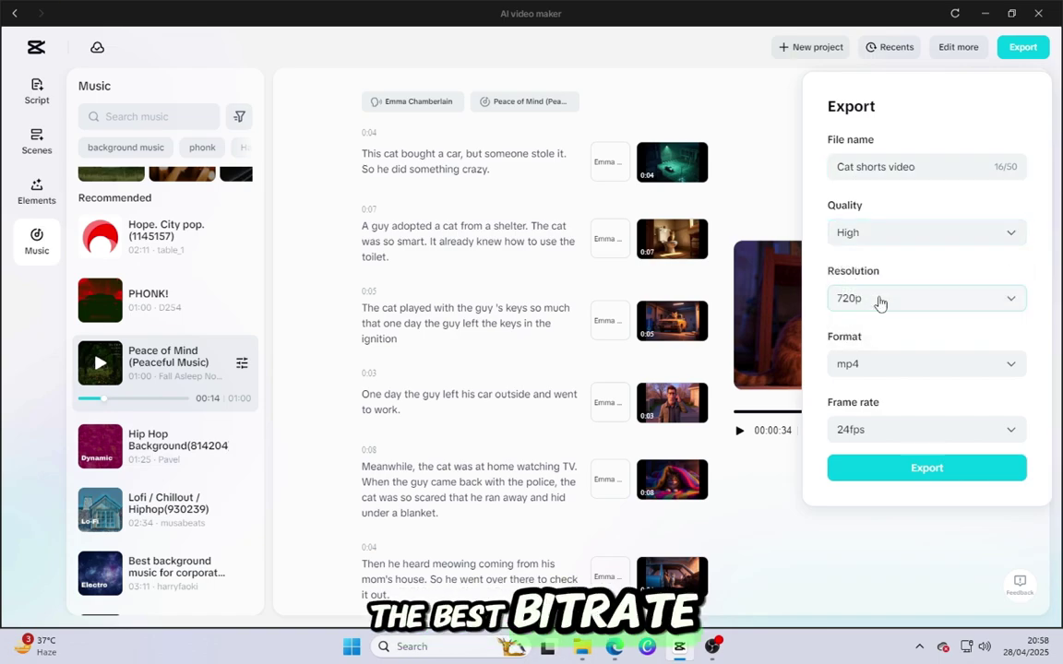
{"action": "left_click", "coordinate": [889, 311]}
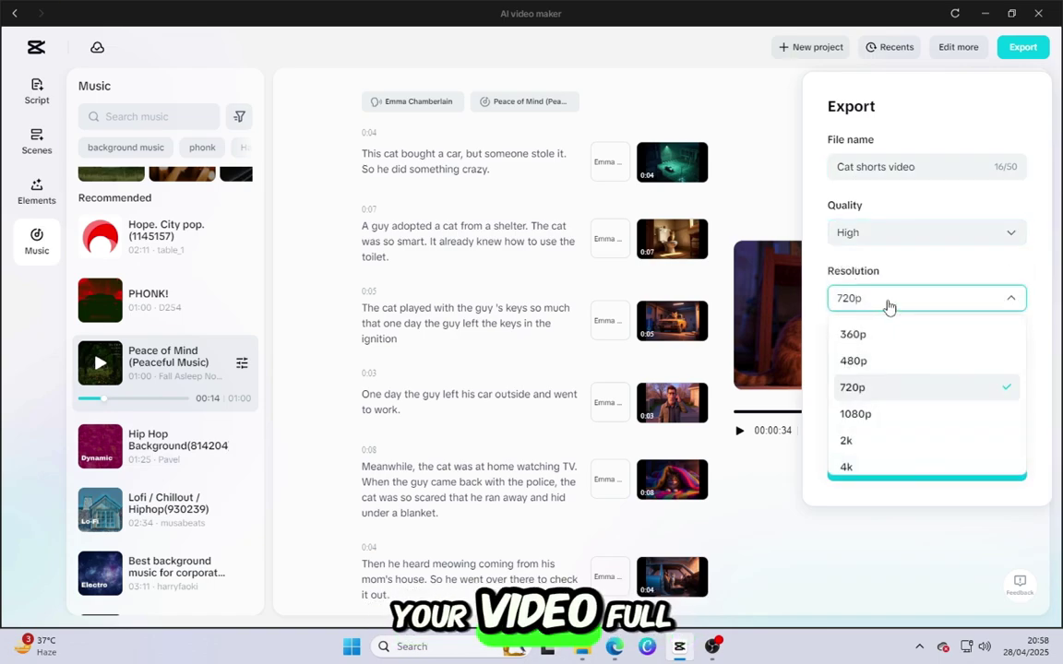
{"action": "left_click", "coordinate": [850, 428]}
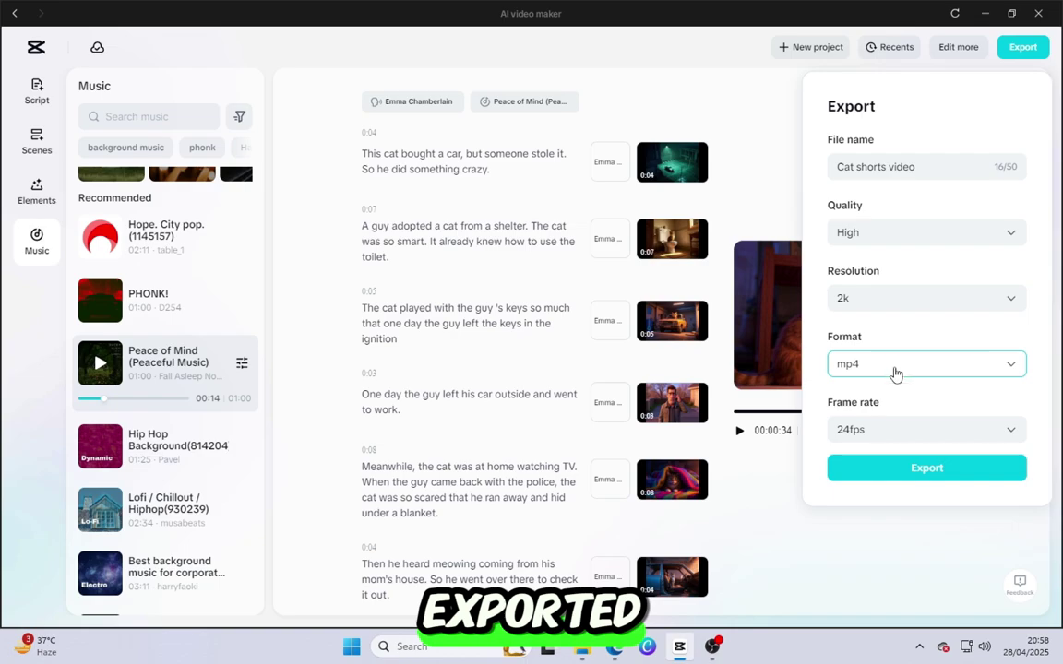
{"action": "left_click", "coordinate": [918, 436]}
{"action": "left_click", "coordinate": [874, 578]}
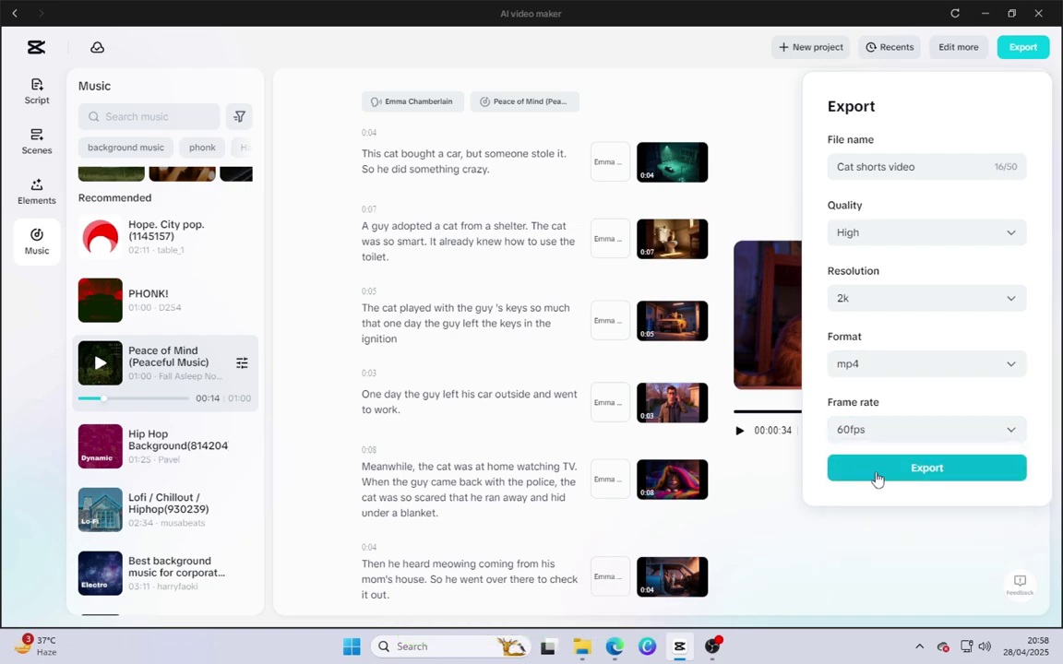
{"action": "left_click", "coordinate": [881, 471]}
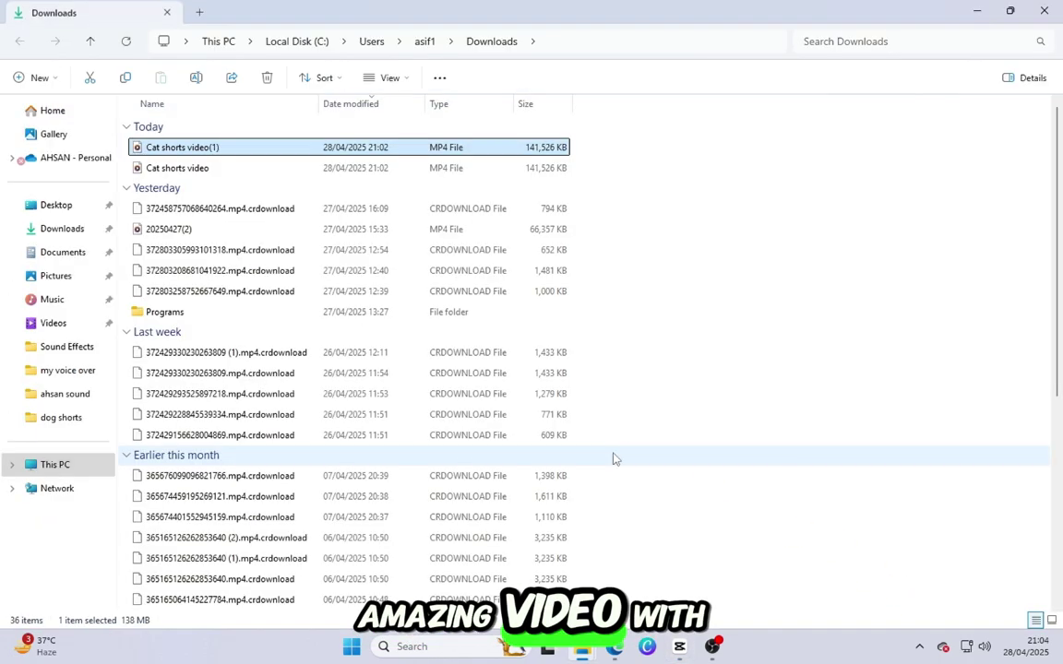
{"action": "double_click", "coordinate": [200, 153]}
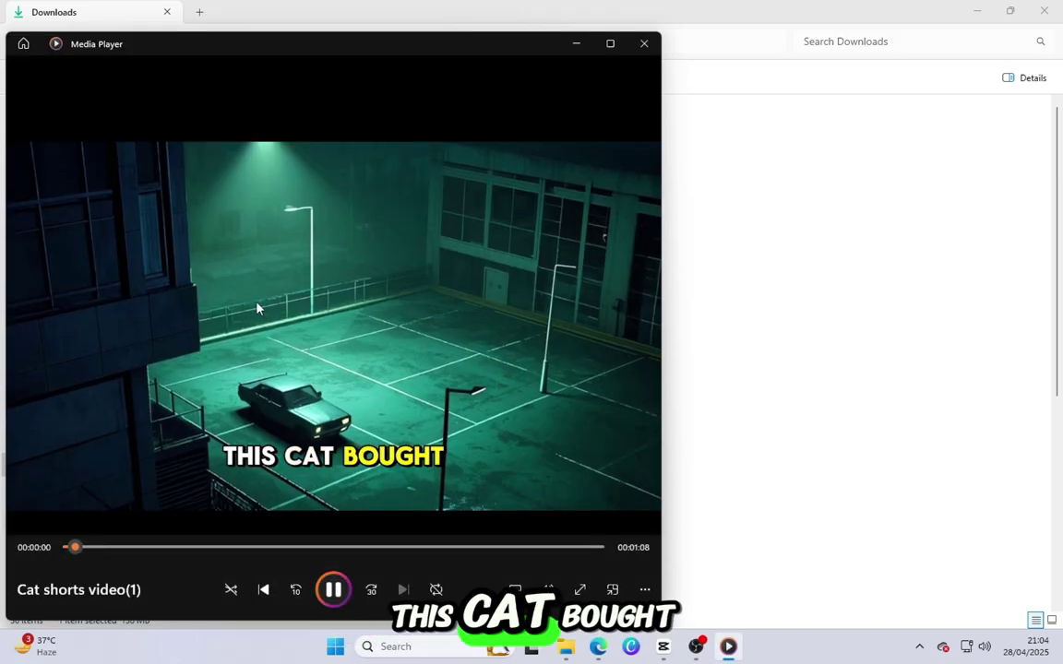
{"action": "double_click", "coordinate": [257, 309]}
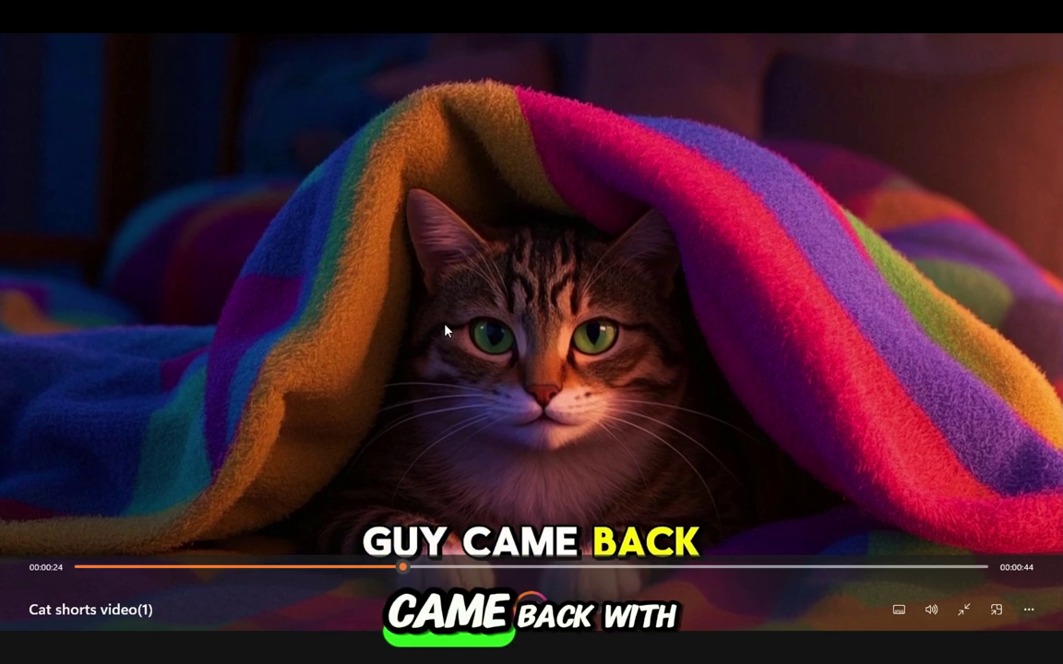
{"action": "key", "text": "Escape"}
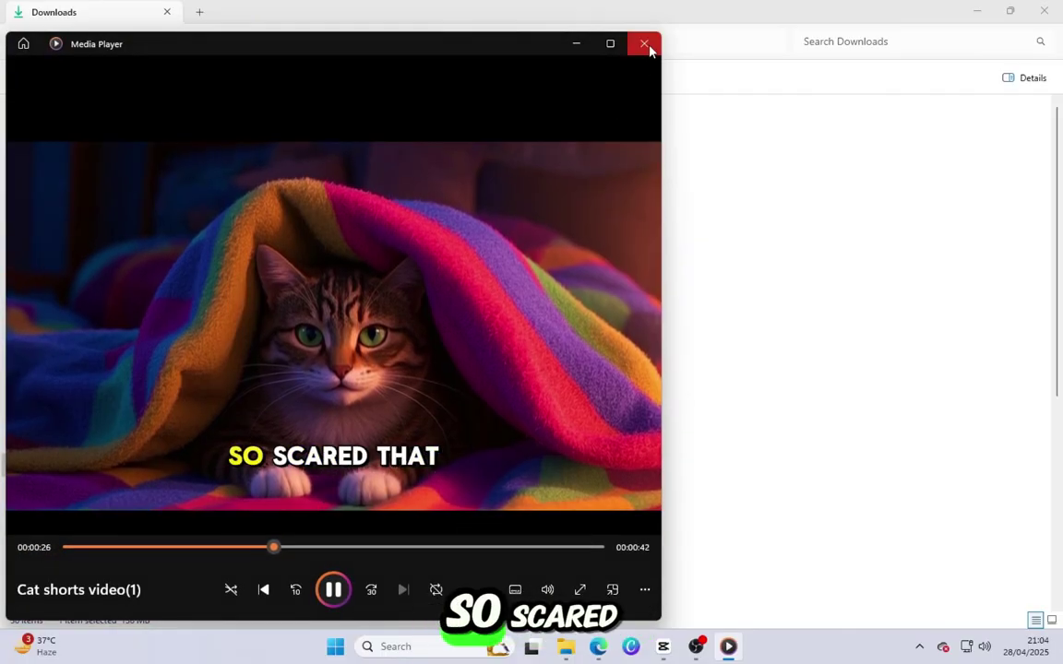
{"action": "left_click", "coordinate": [646, 45]}
- Dismiss the download notice, close the AI video maker, and import the exported video into project 0428
{"action": "left_click", "coordinate": [680, 648]}
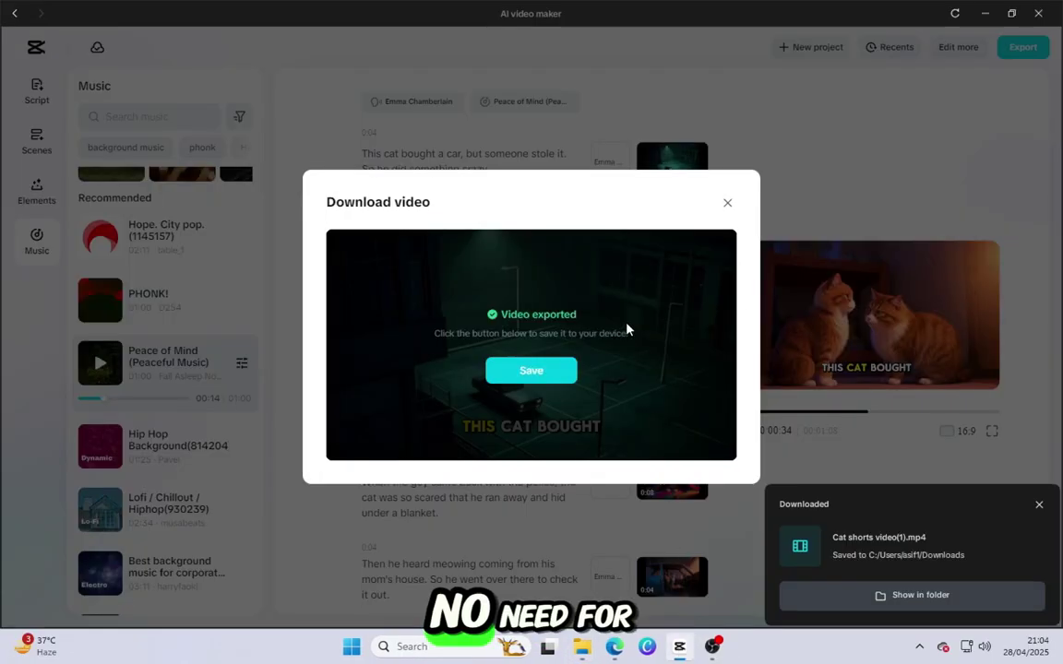
{"action": "left_click", "coordinate": [728, 204]}
{"action": "left_click", "coordinate": [15, 14]}
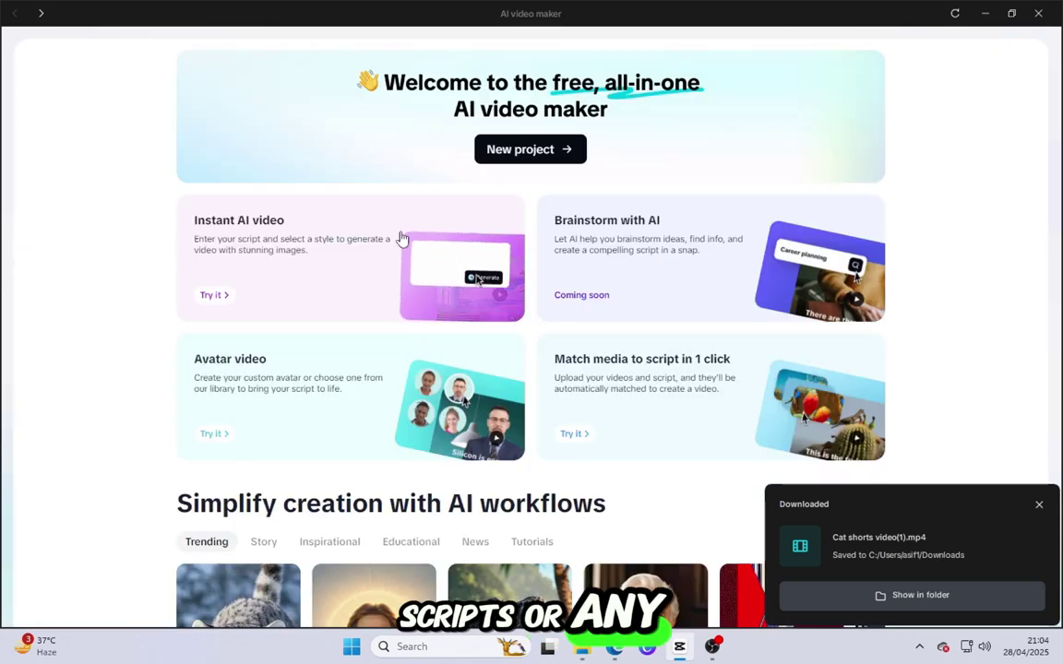
{"action": "left_click", "coordinate": [1037, 14]}
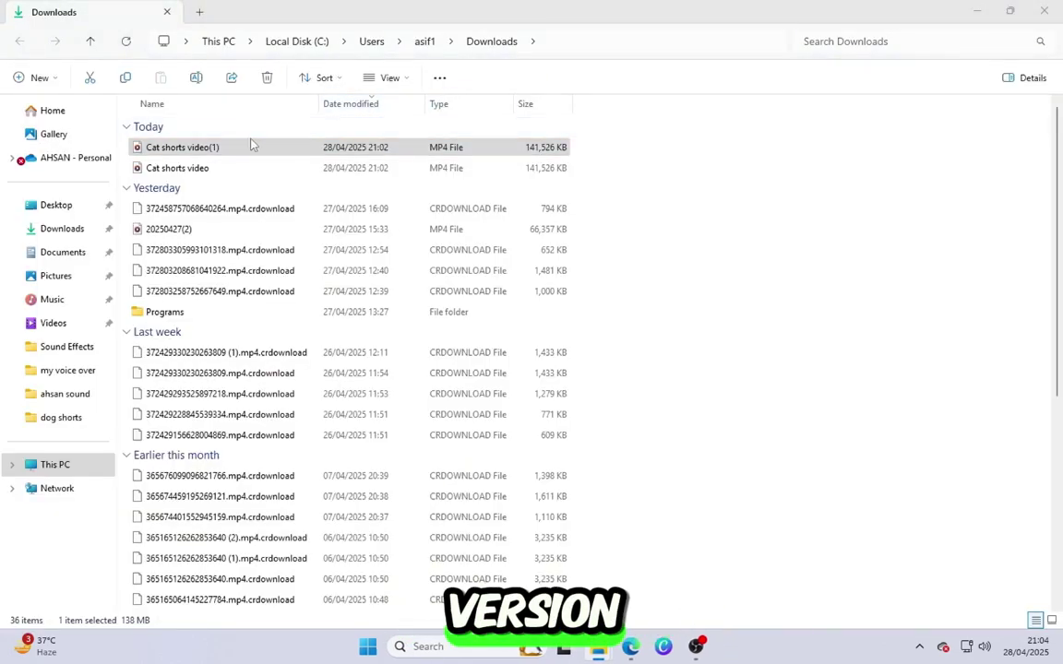
{"action": "left_click_drag", "start_coordinate": [253, 145], "coordinate": [234, 520]}
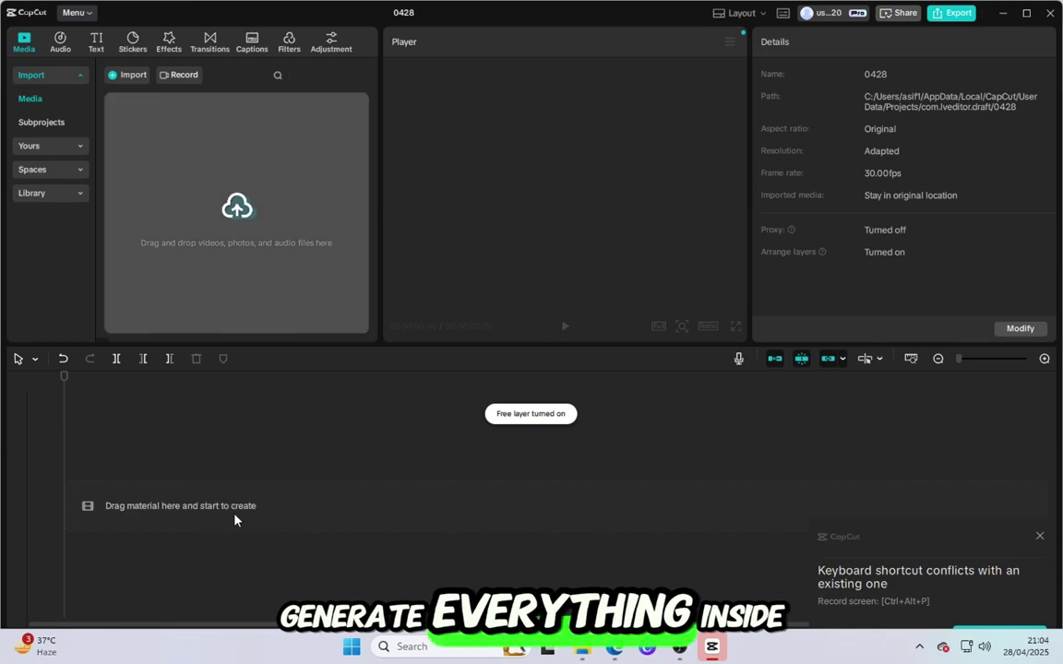
- Place the exported cat video on the timeline and add Fade Out and Zoom Lens effects
{"action": "left_click_drag", "start_coordinate": [136, 384], "coordinate": [154, 388]}
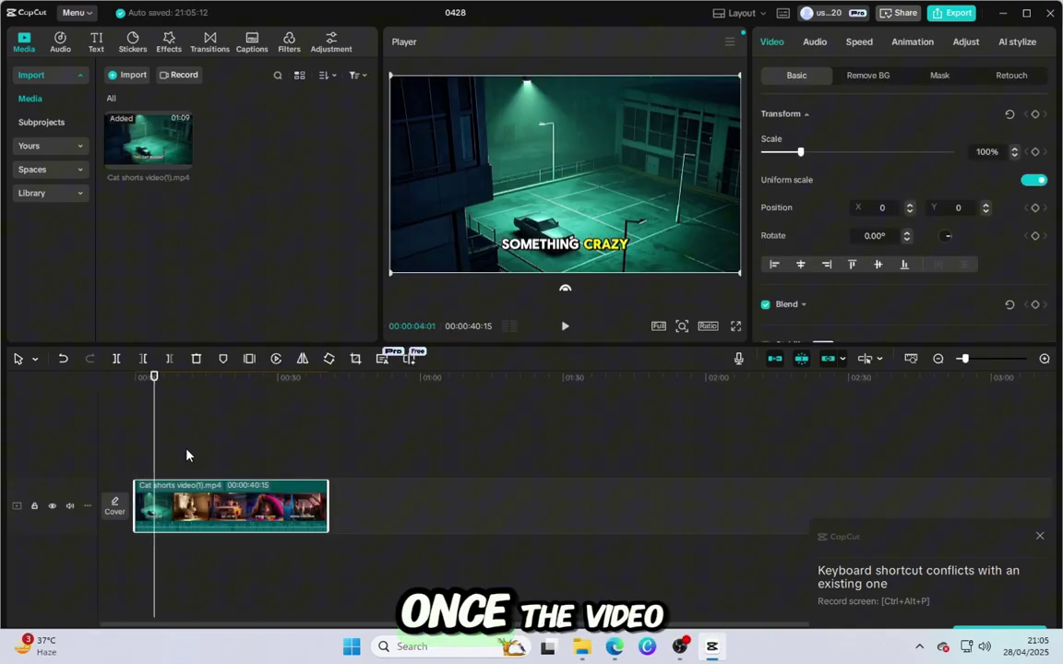
{"action": "left_click", "coordinate": [169, 43]}
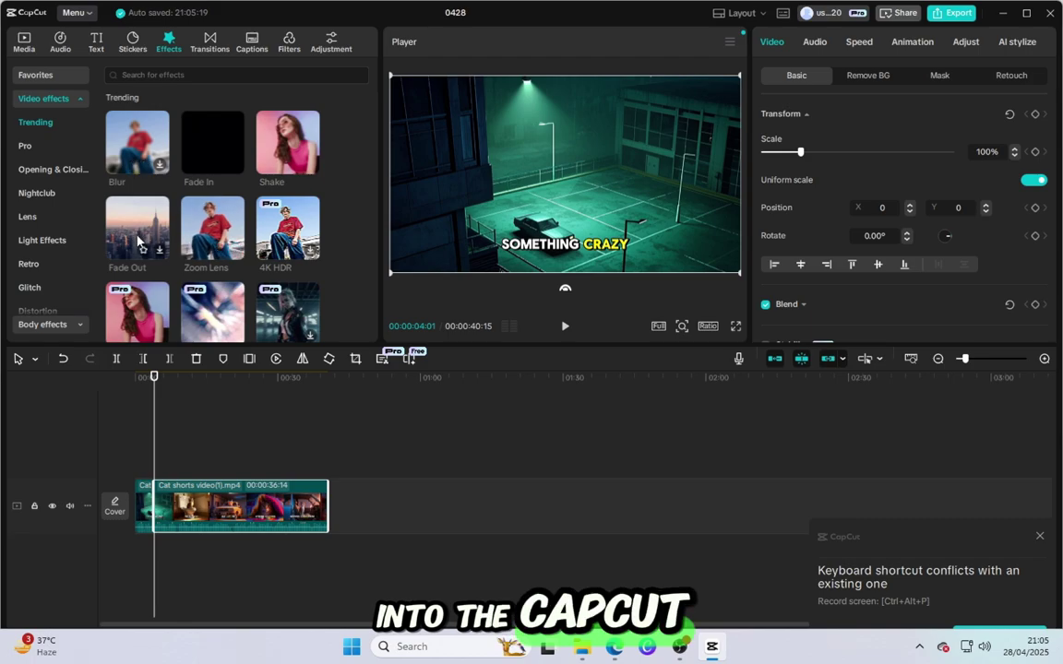
{"action": "left_click_drag", "start_coordinate": [135, 240], "coordinate": [158, 503]}
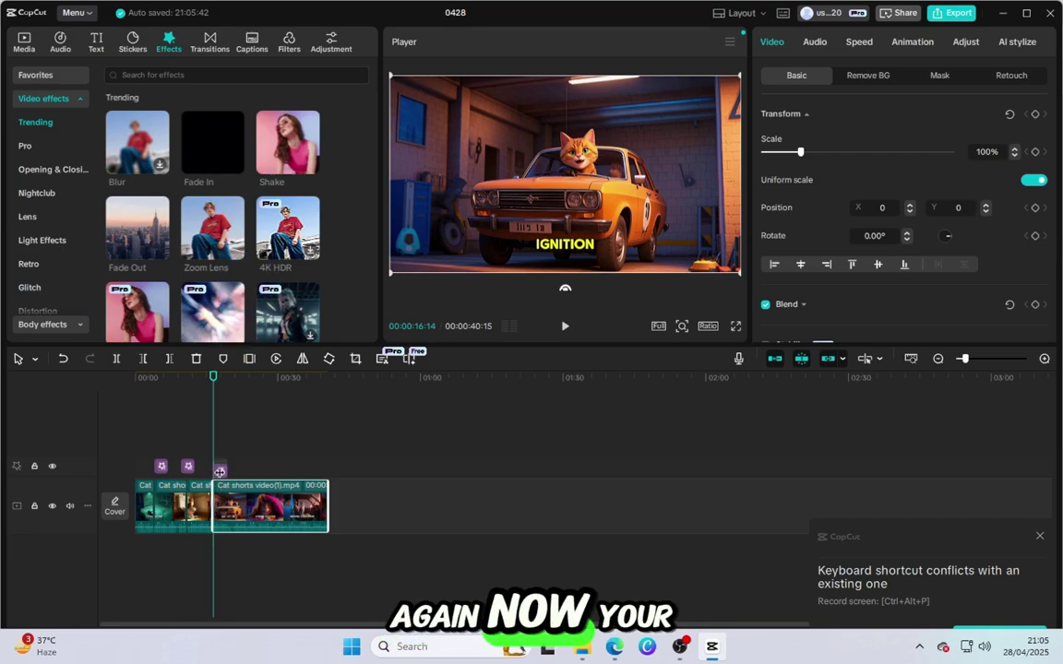
{"action": "left_click", "coordinate": [220, 468]}
- Play the edited 0428 cat video full screen
{"action": "left_click", "coordinate": [736, 328]}
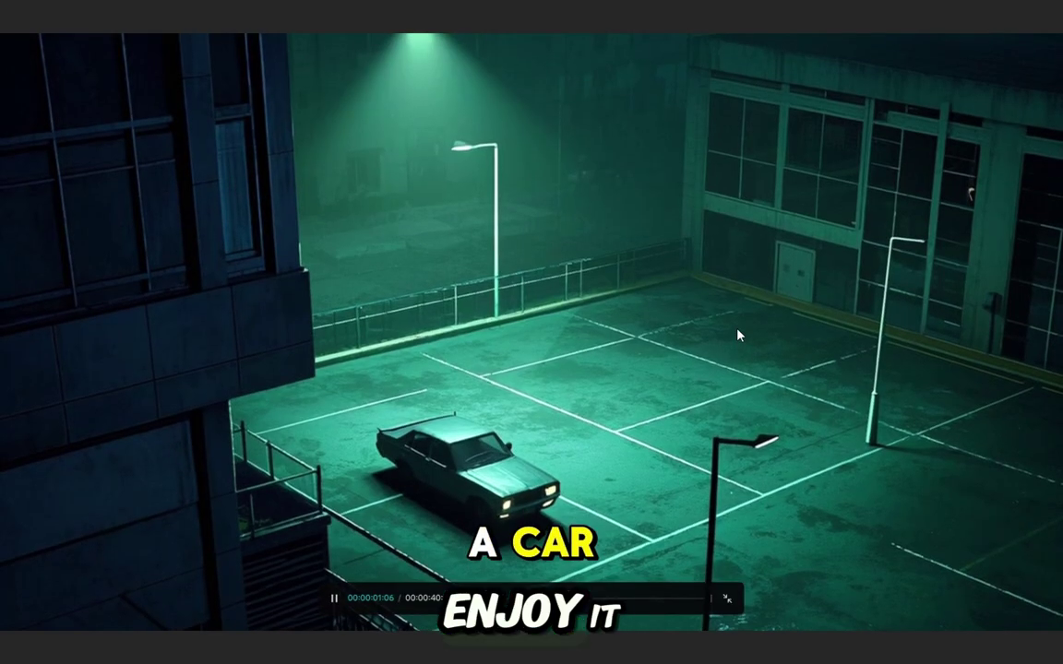